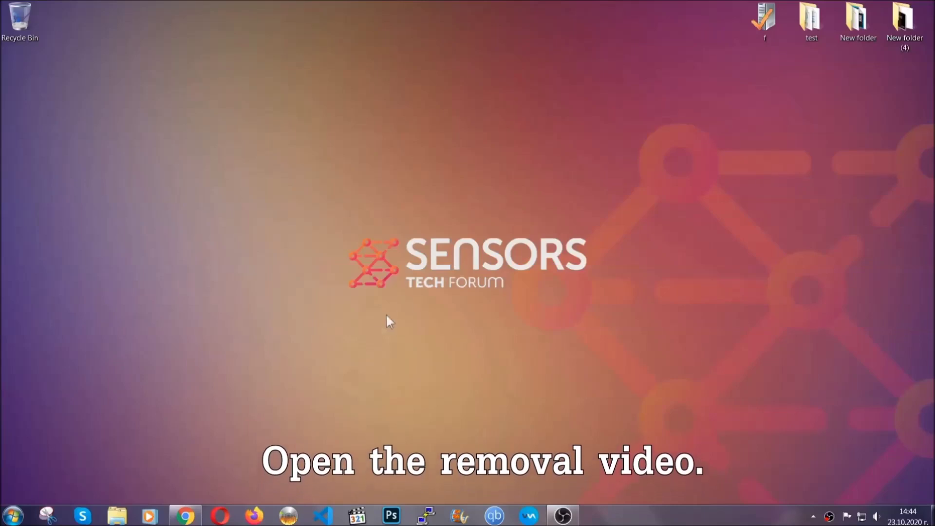
Follow the YouTube video's sensorstechforum link and run the downloaded SpyHunter-Installer.exe.
click(185, 518)
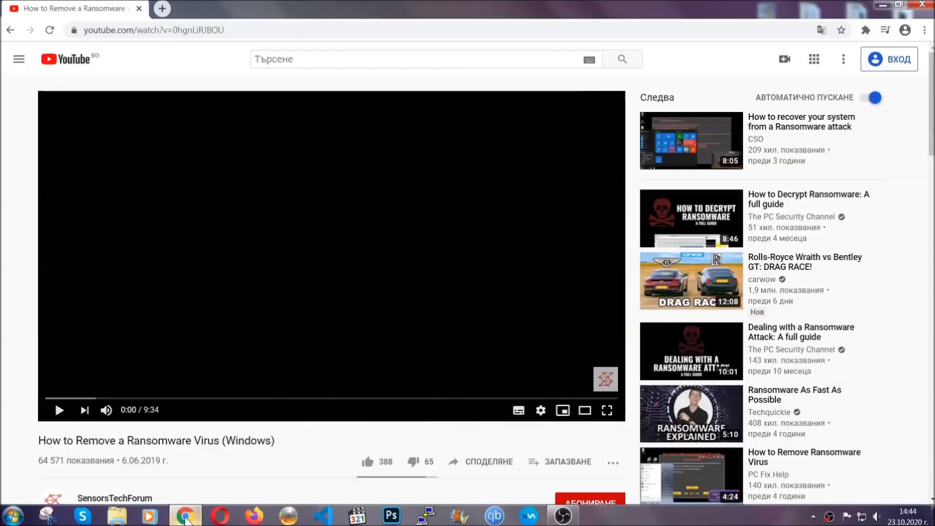
scroll(170, 399, down, 4)
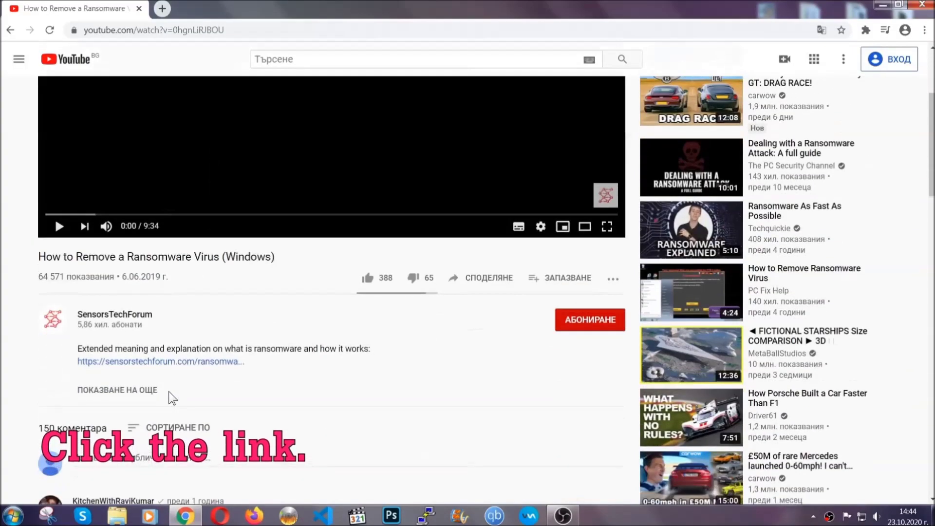
click(186, 364)
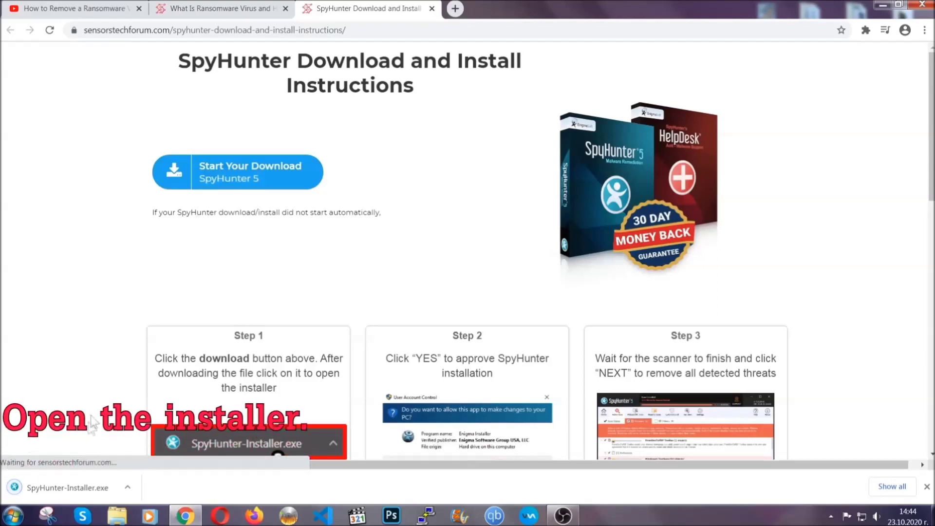
click(66, 486)
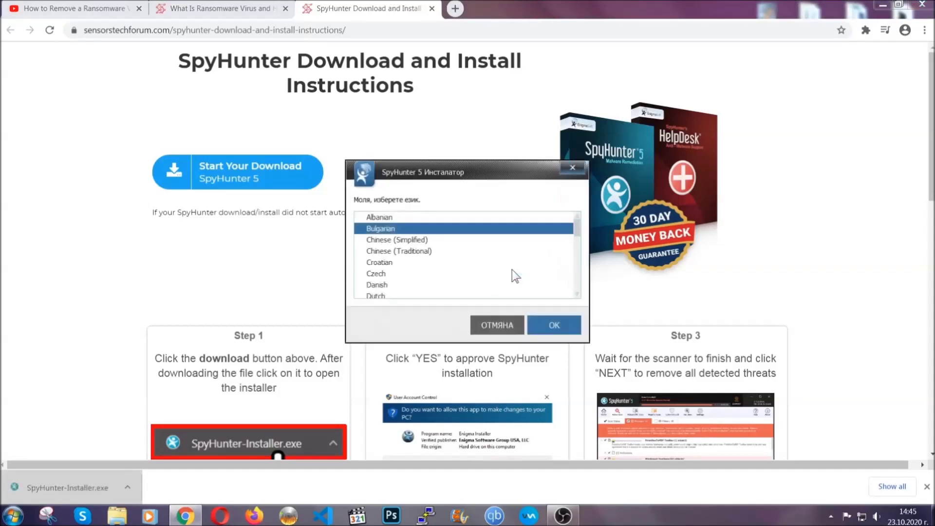
Install SpyHunter 5 in English with the EULA accepted, then finish setup to start scanning.
scroll(492, 275, down, 2)
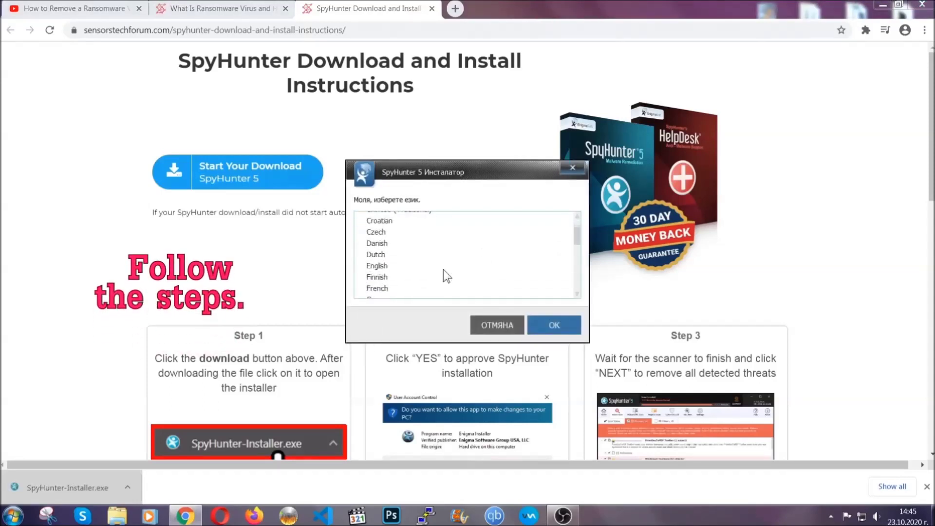
click(441, 268)
click(545, 325)
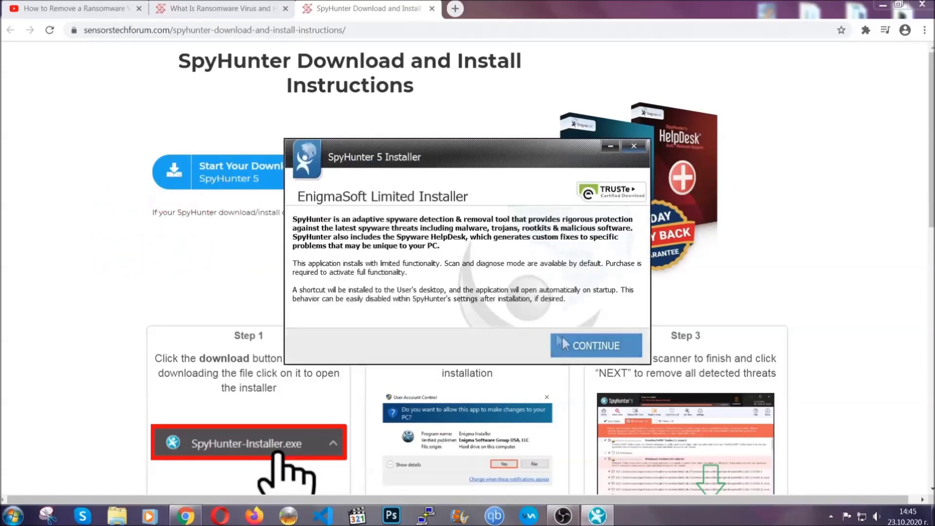
click(562, 341)
click(536, 315)
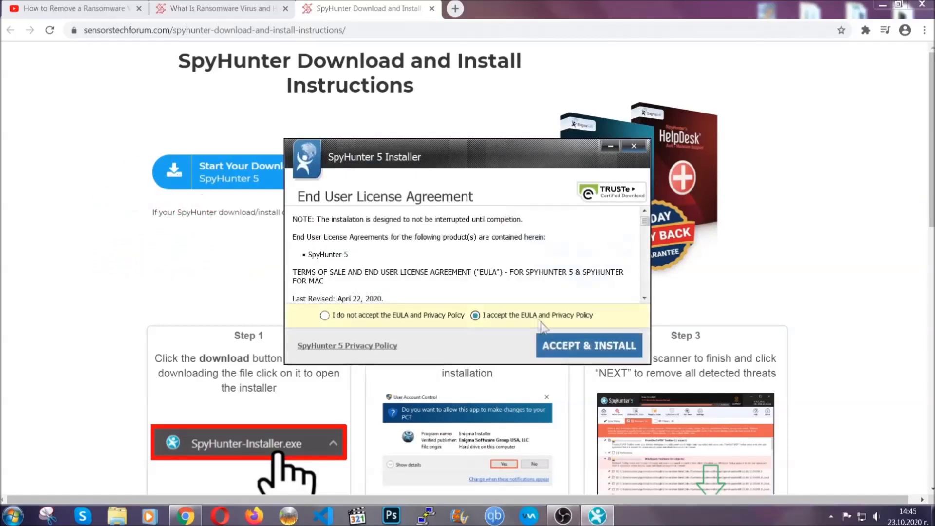
click(558, 344)
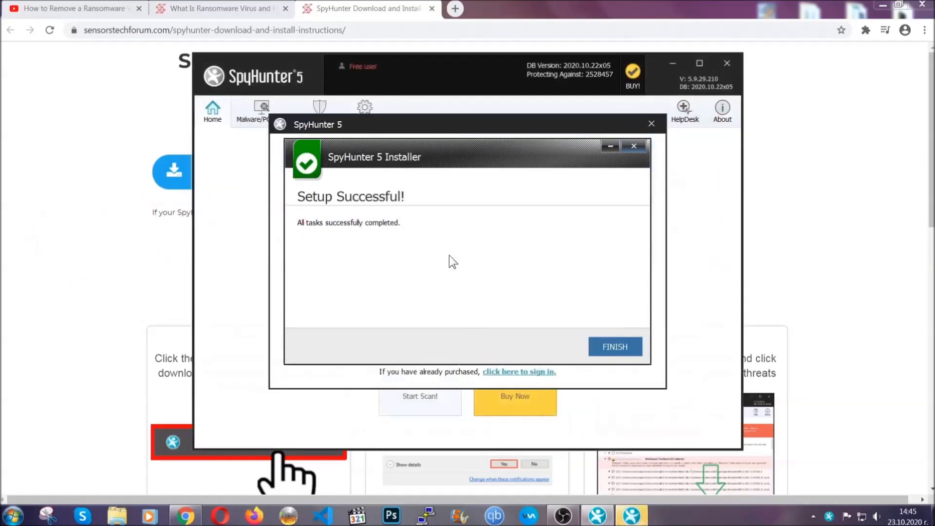
click(598, 349)
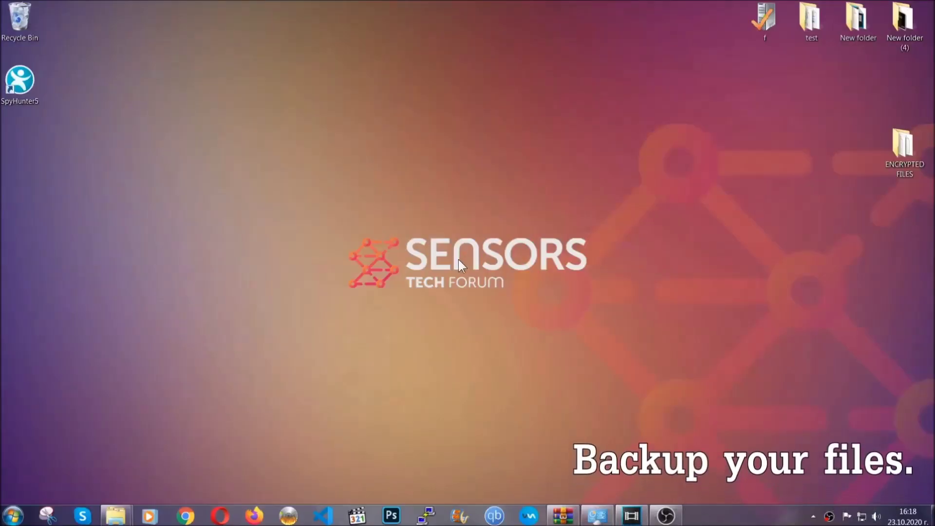
Select and copy all six .efji files in the ENCRYPTED FILES folder.
double_click(898, 150)
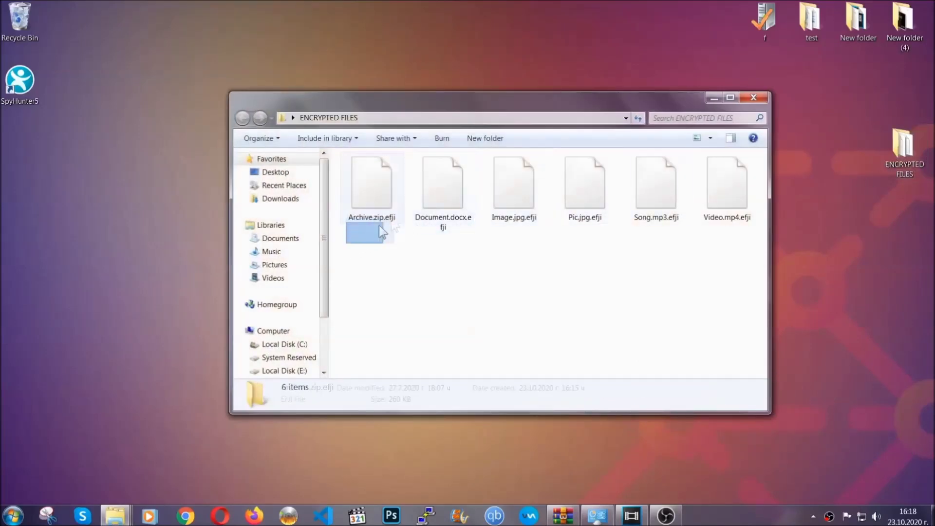
drag(379, 225, 731, 173)
right_click(732, 174)
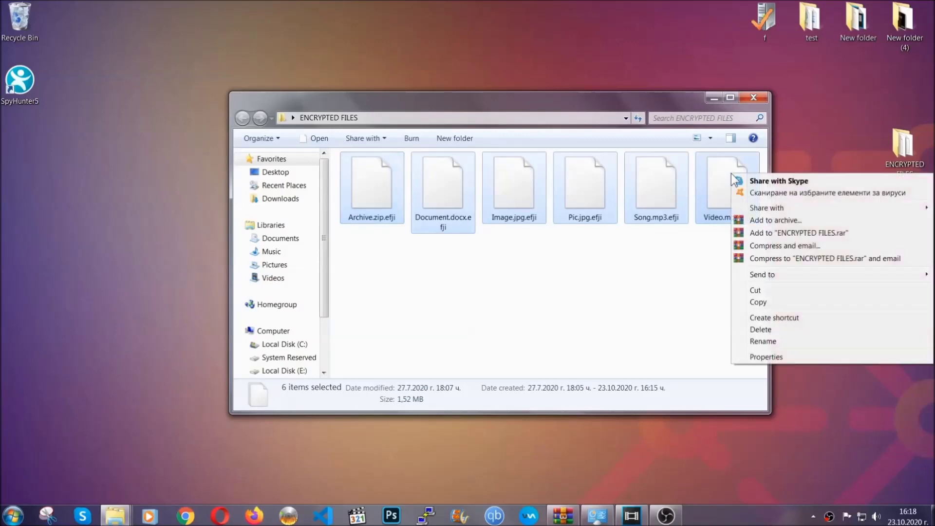
click(757, 303)
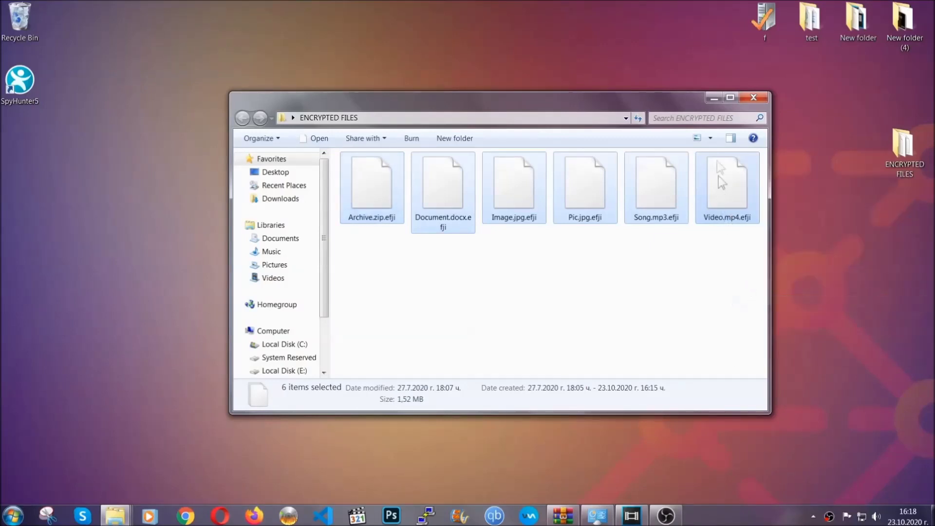
click(716, 98)
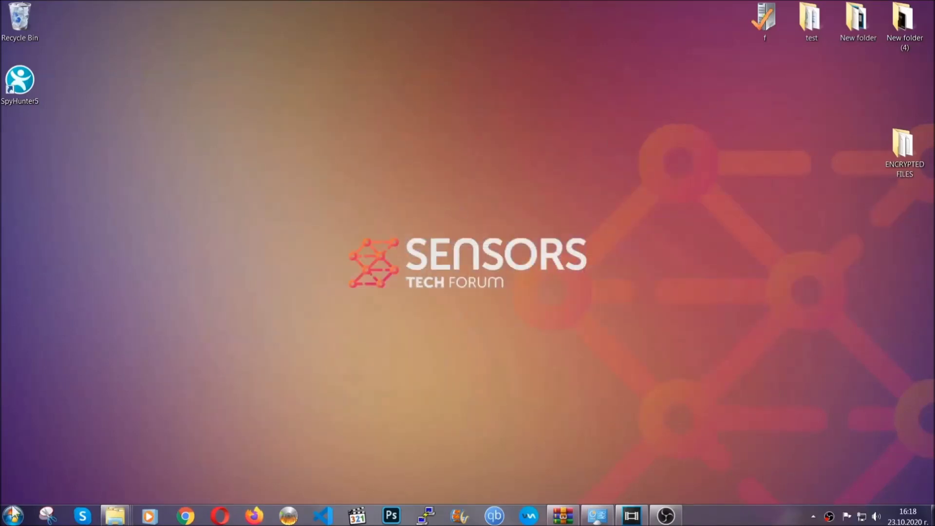
Paste the copied files onto FLASH DRIVE (H:) via Computer and close its window.
click(13, 515)
click(177, 365)
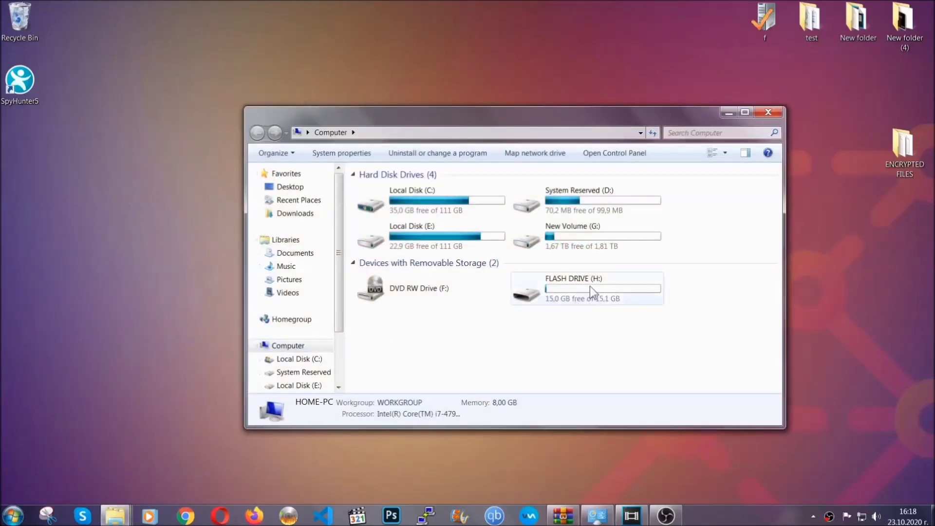
double_click(589, 286)
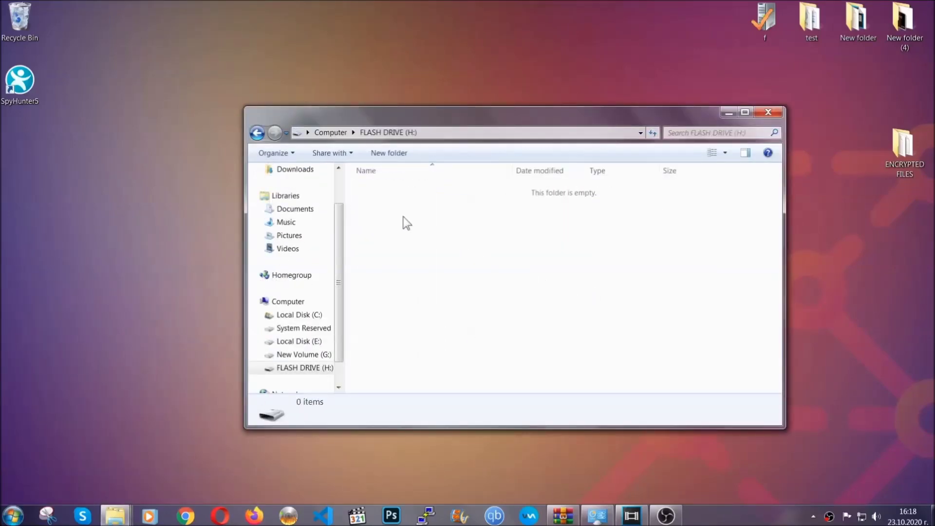
right_click(403, 218)
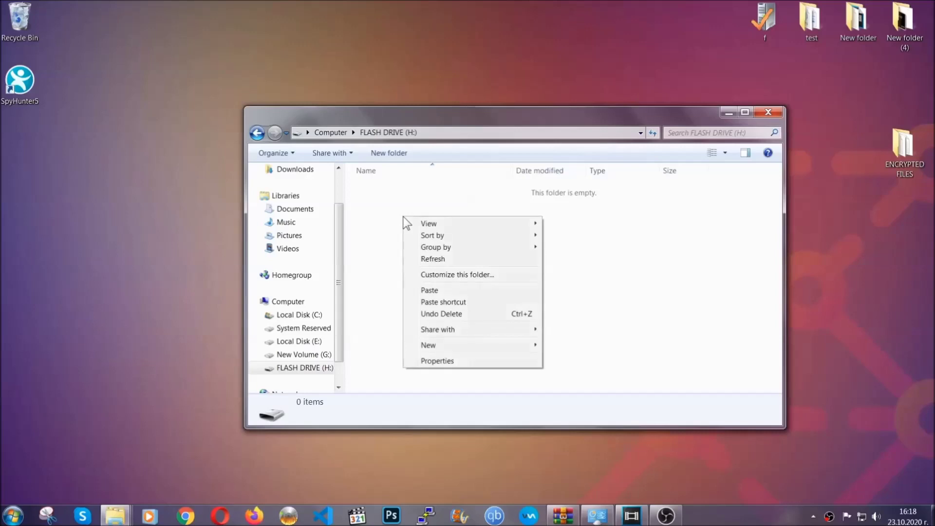
click(426, 291)
click(426, 291)
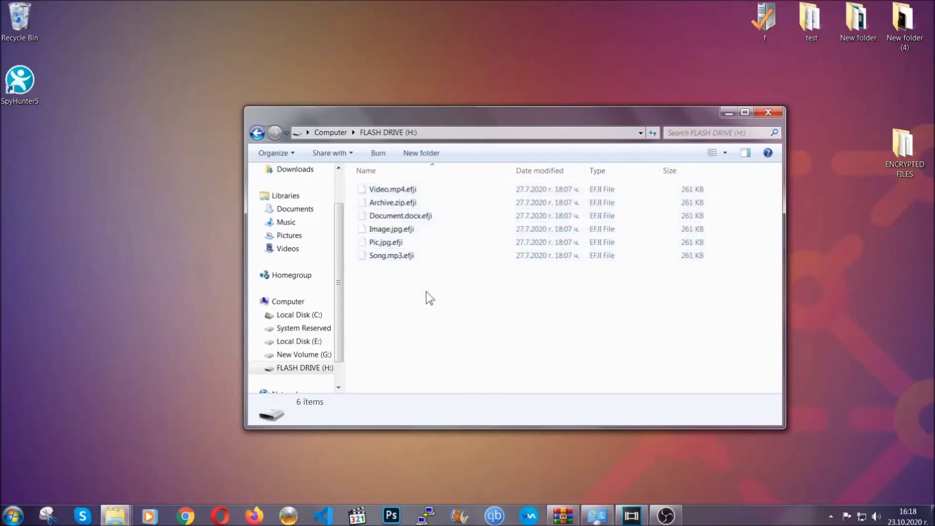
click(769, 112)
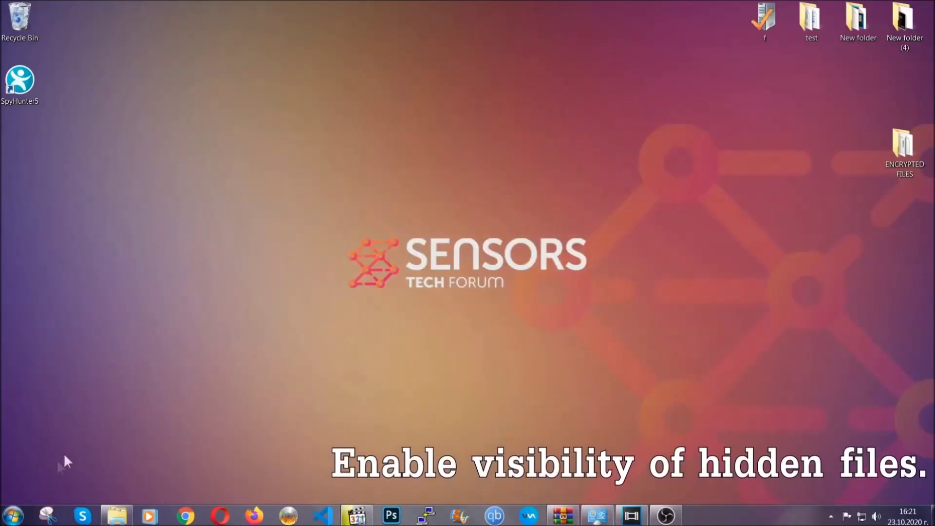
Search Start for 'show hidden files and folders' and apply 'Show hidden files, folders, and drives'.
click(13, 515)
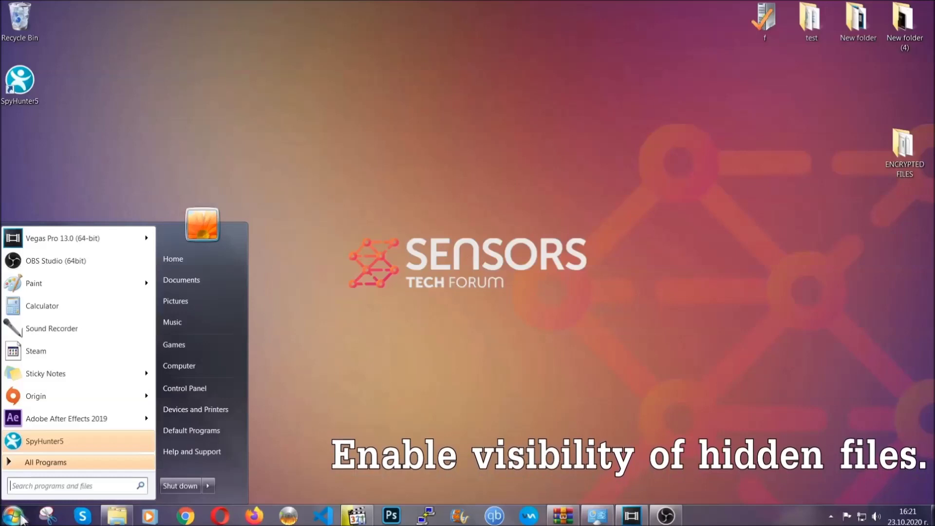
click(39, 476)
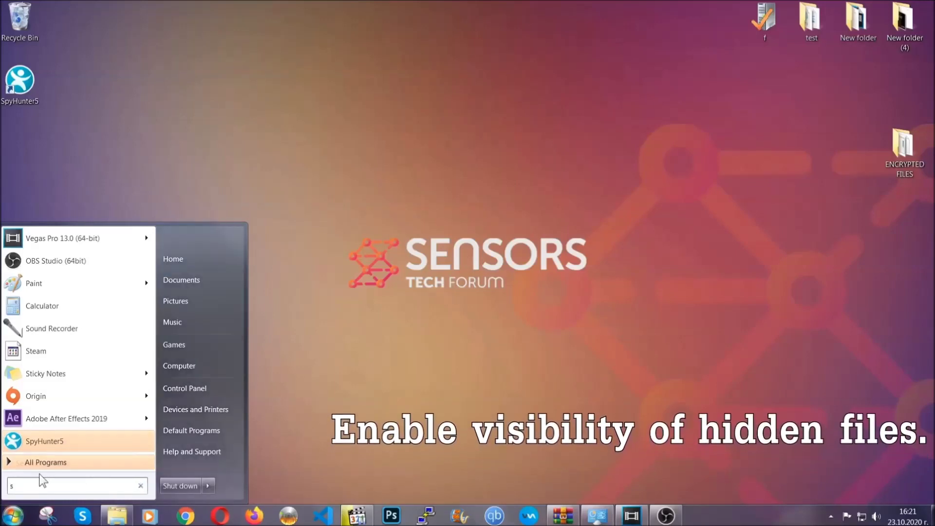
text(showh)
key(BackSpace)
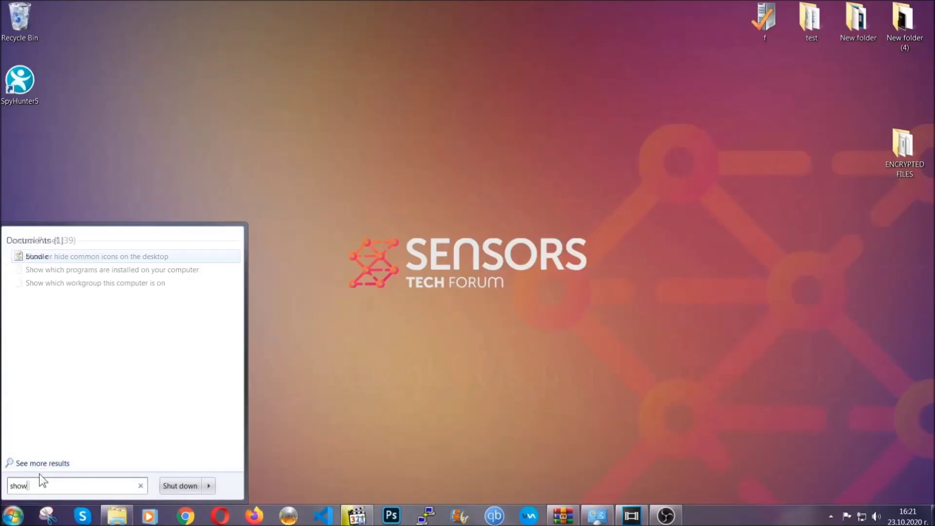
text(hidden files and folders)
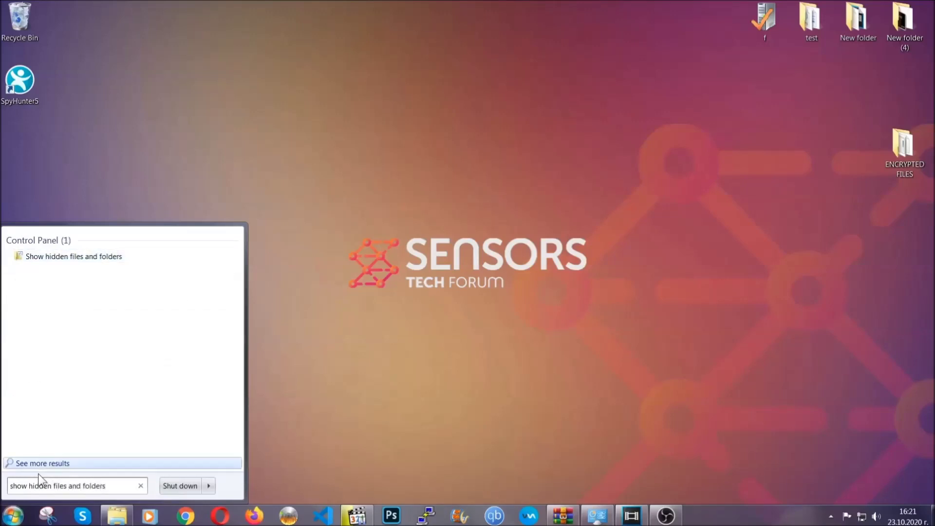
click(110, 258)
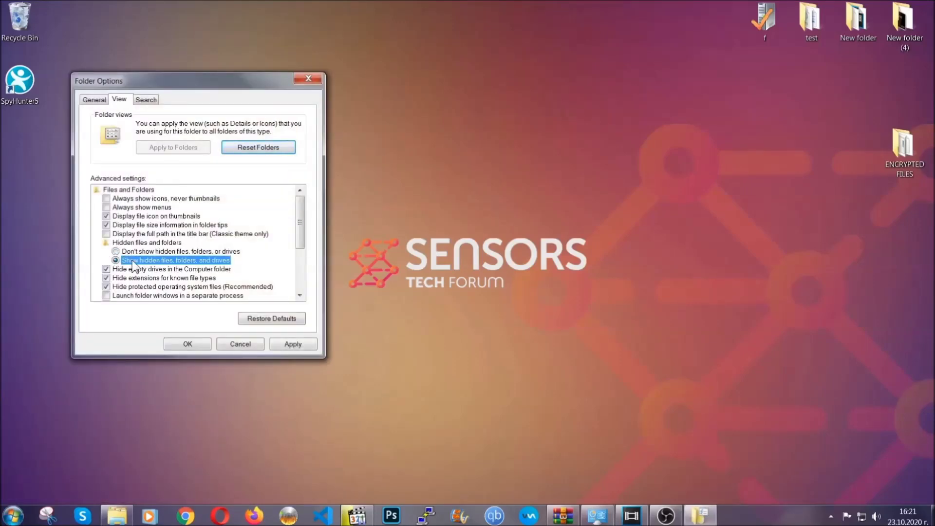
click(289, 347)
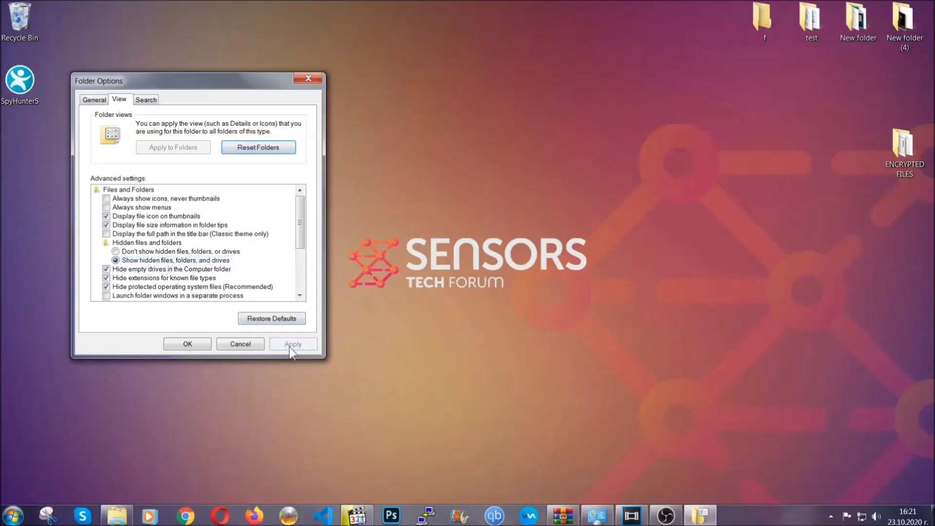
click(187, 343)
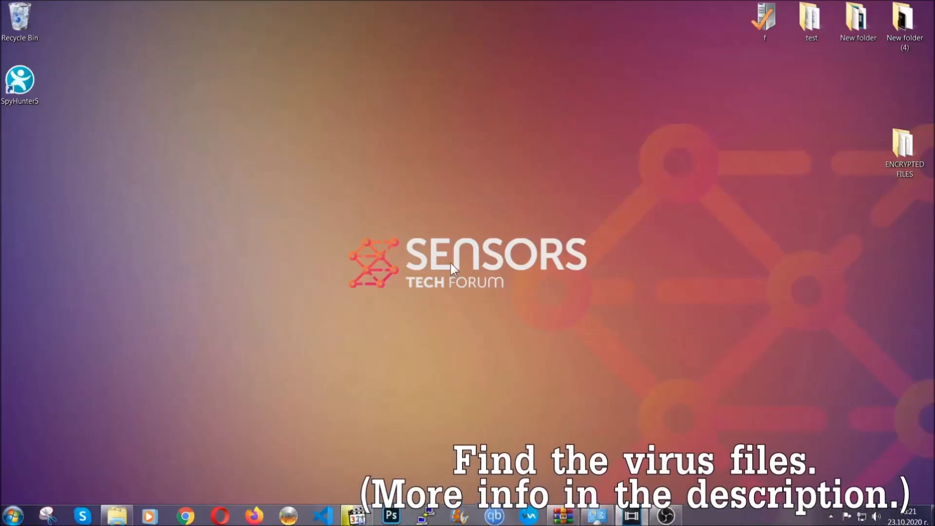
Search the whole computer for 'fileextension:exe Example Vir' from the Computer window.
click(14, 515)
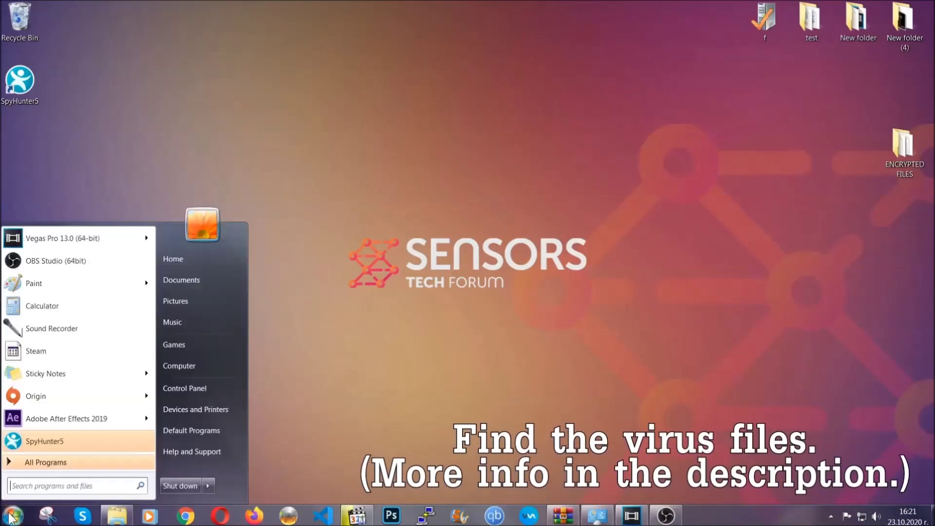
click(192, 366)
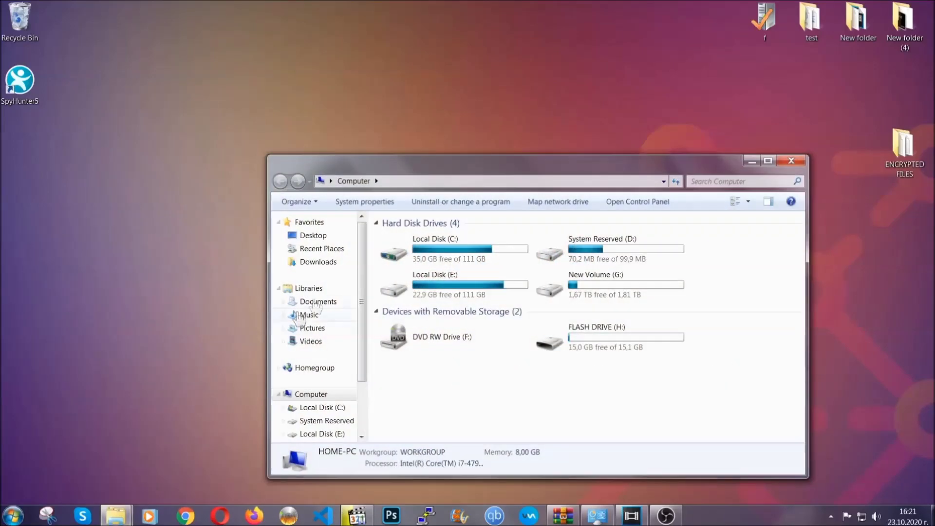
drag(508, 170, 447, 129)
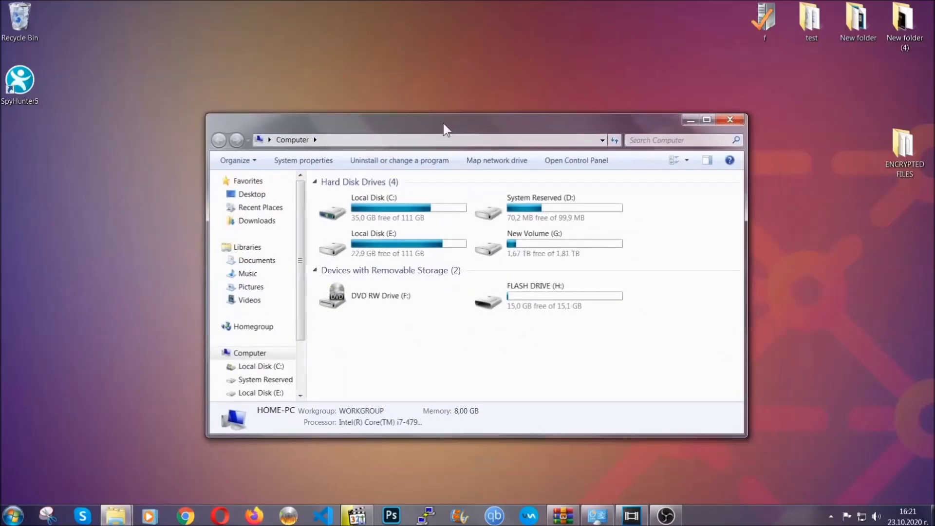
click(634, 140)
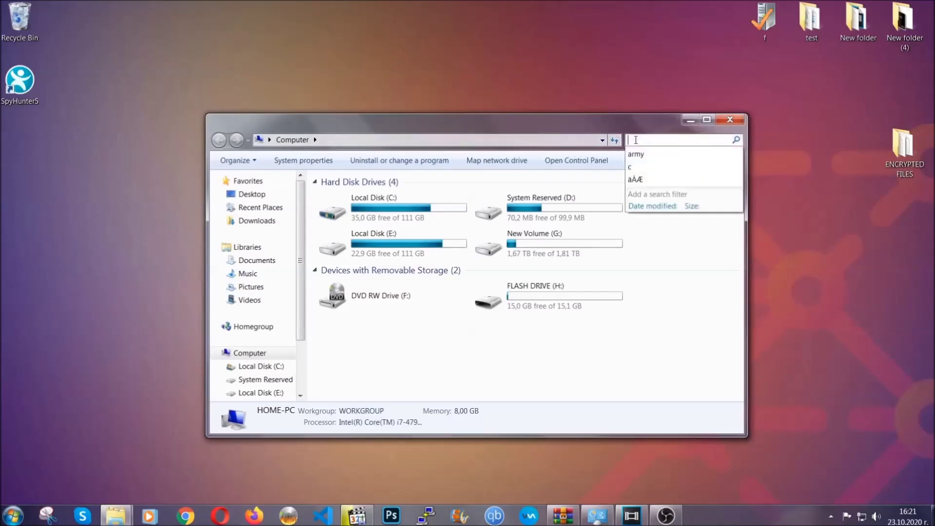
text(file)
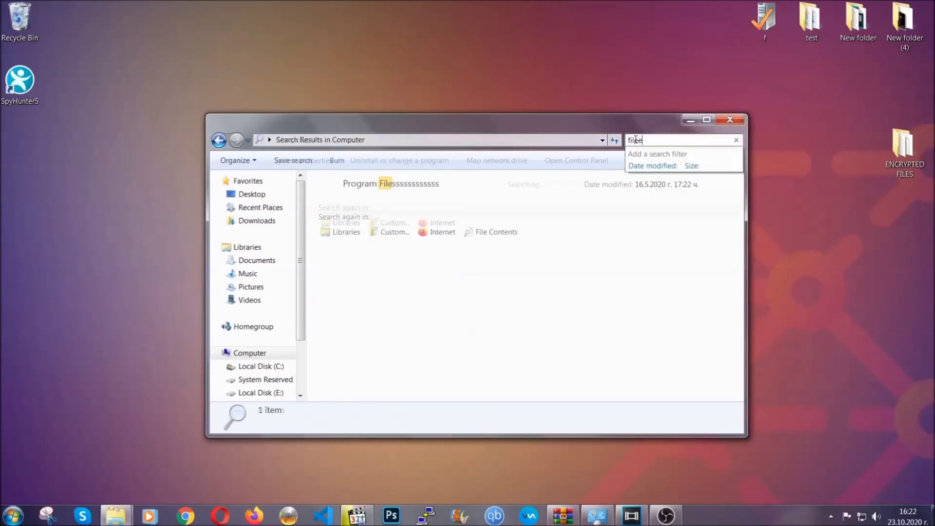
text(extension:exe )
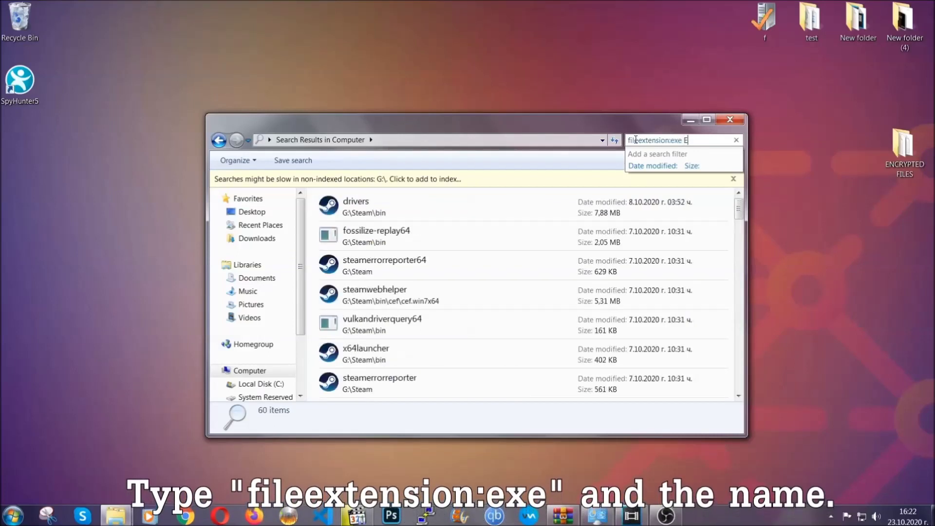
text(Example Virus Name)
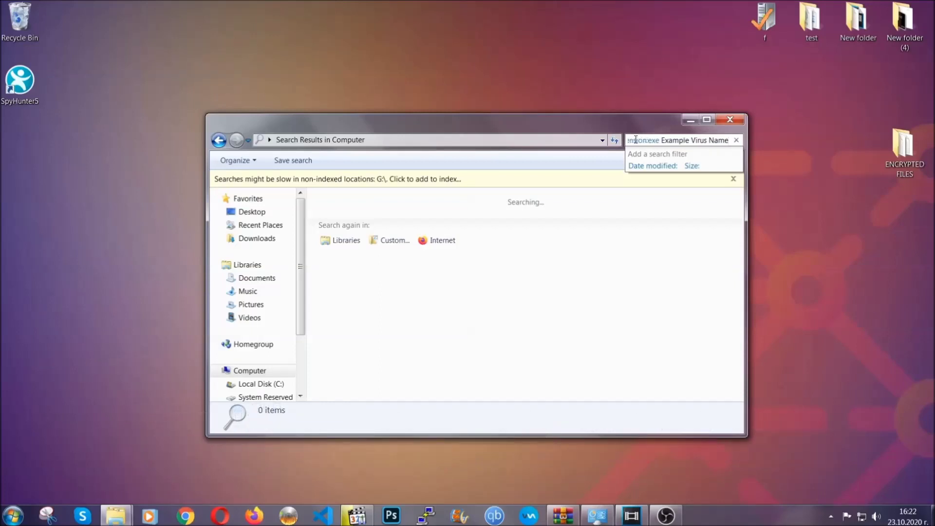
key(Return)
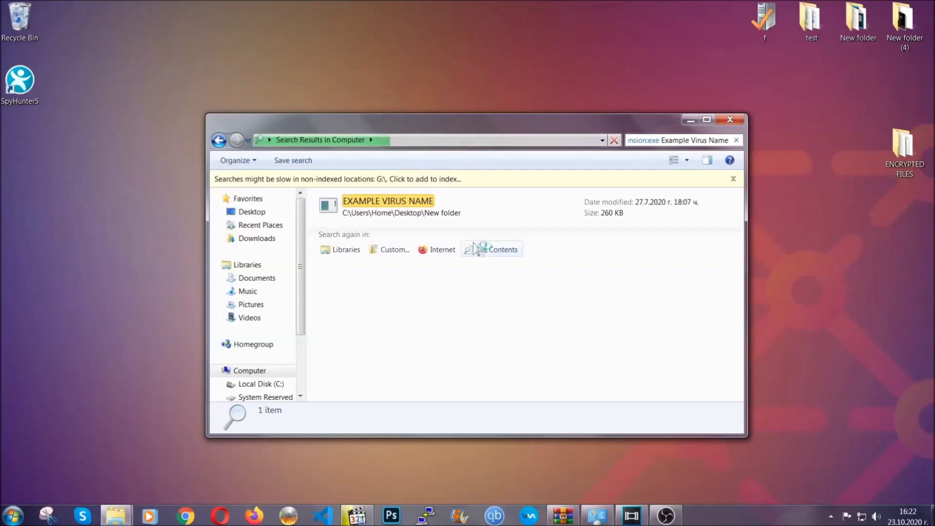
Delete the EXAMPLE VIRUS NAME executable to the Recycle Bin and close the search window.
click(409, 200)
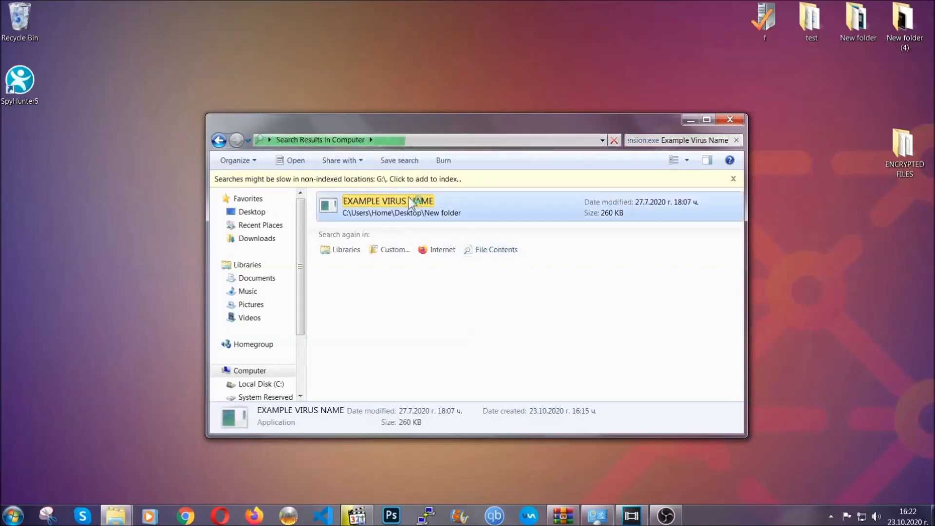
right_click(409, 200)
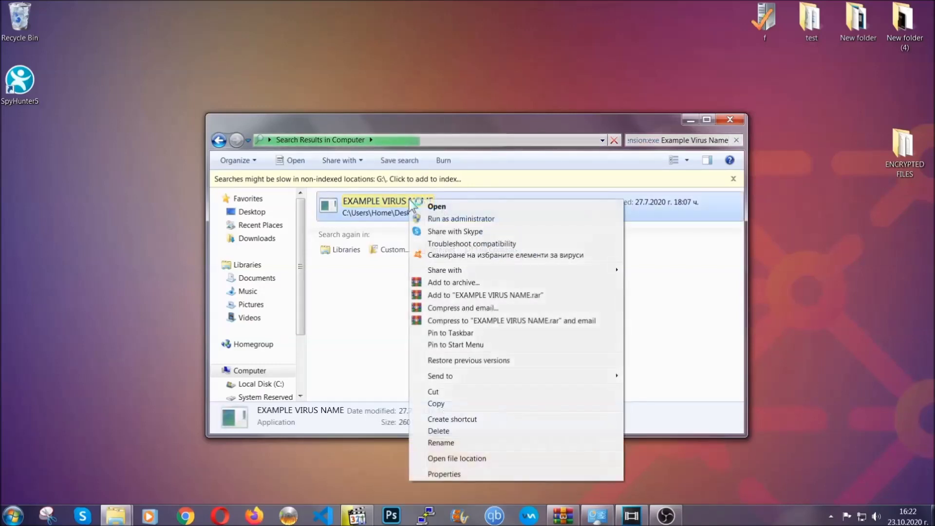
click(451, 431)
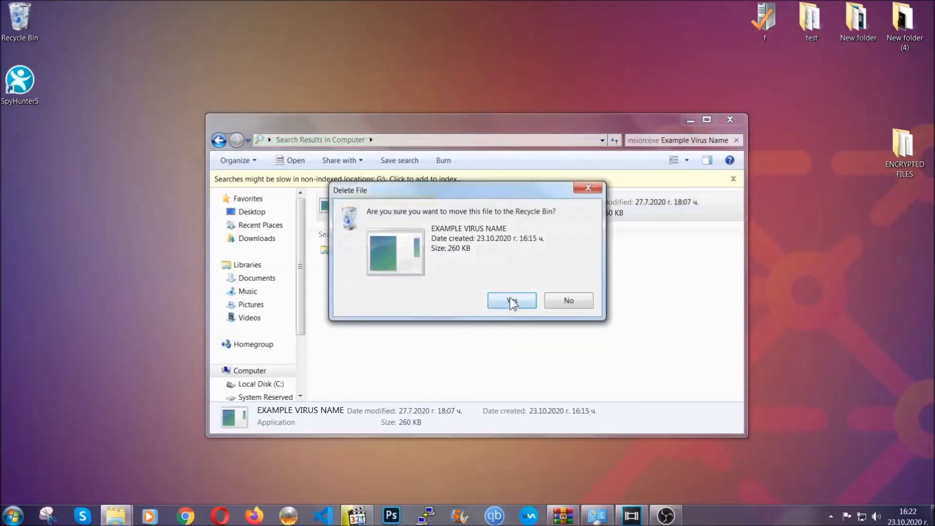
click(512, 302)
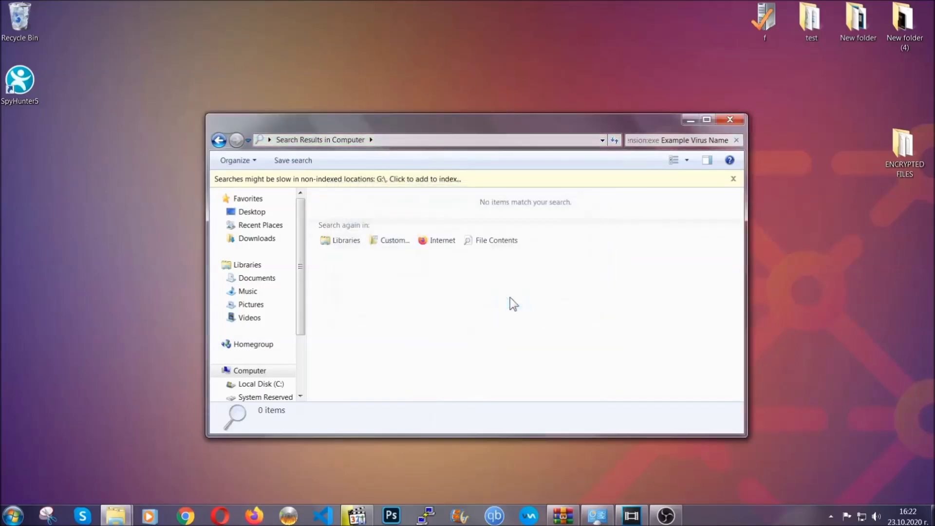
click(730, 120)
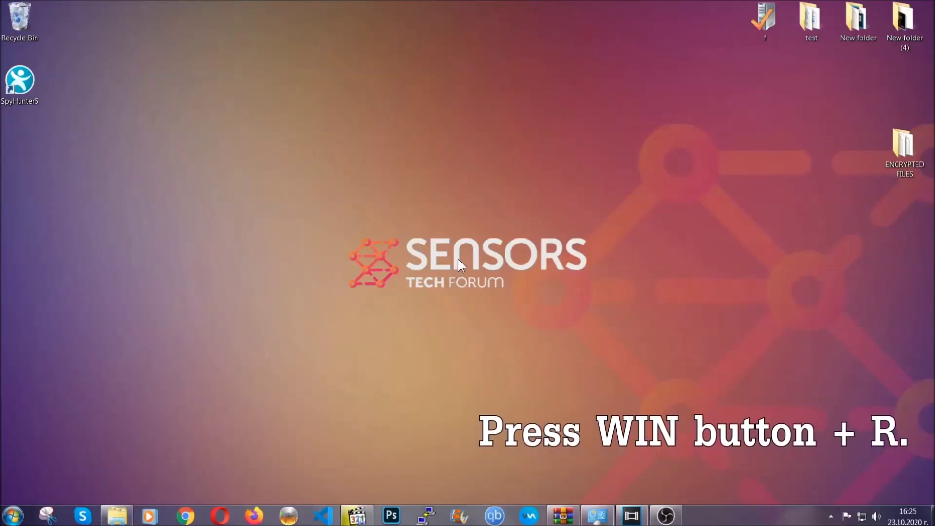
Launch Registry Editor by running REGEDIT from the Run box.
key(super+r)
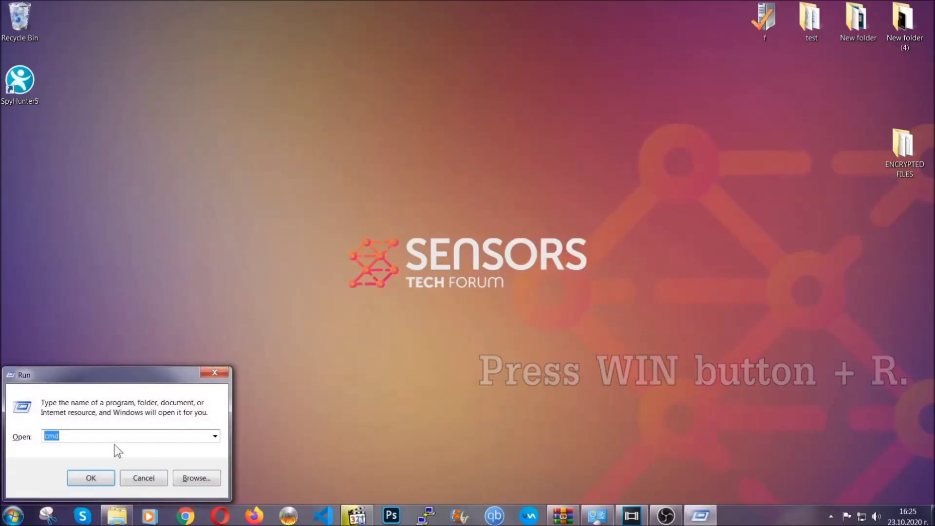
click(88, 442)
double_click(89, 441)
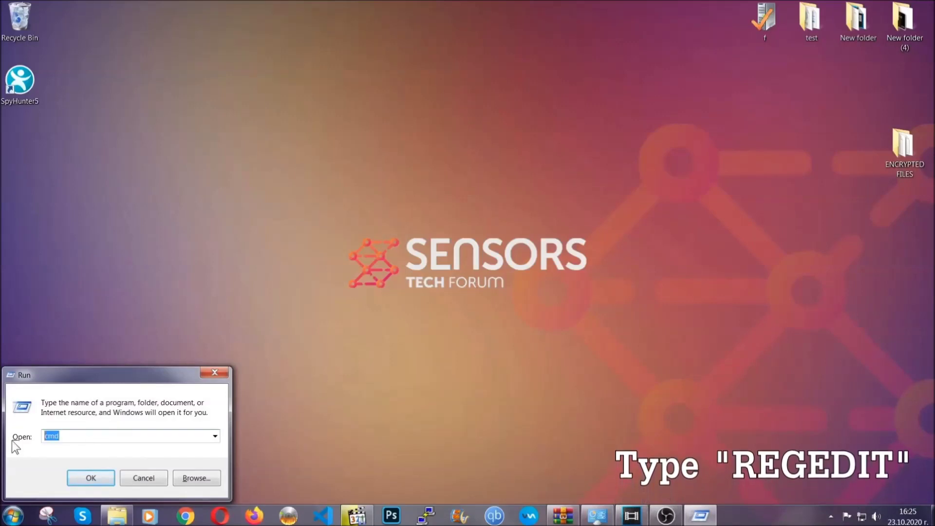
text(REGEDIT)
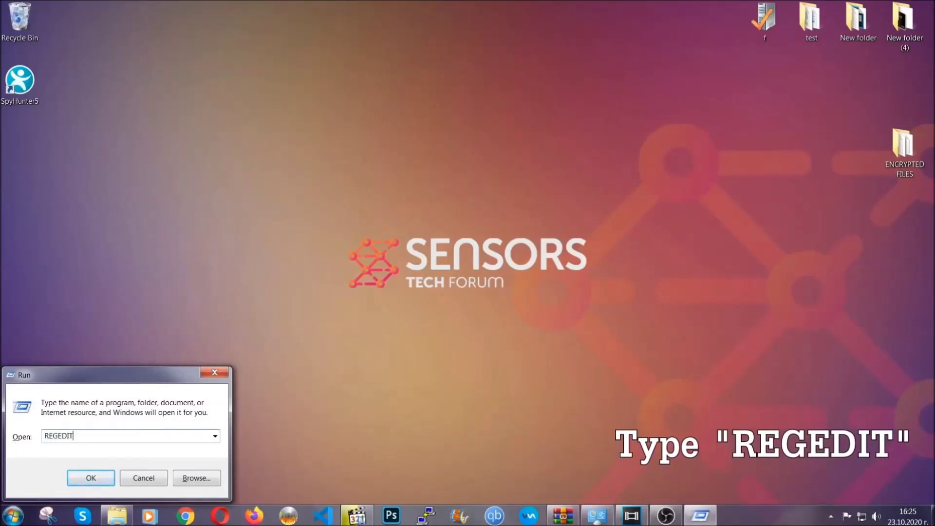
click(81, 476)
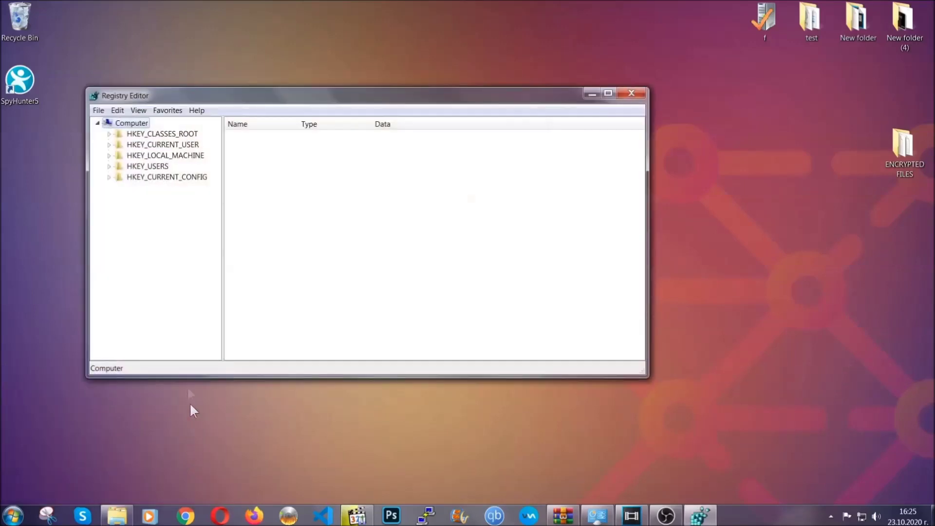
Export the entire registry to the Desktop as BACKUP.
click(99, 112)
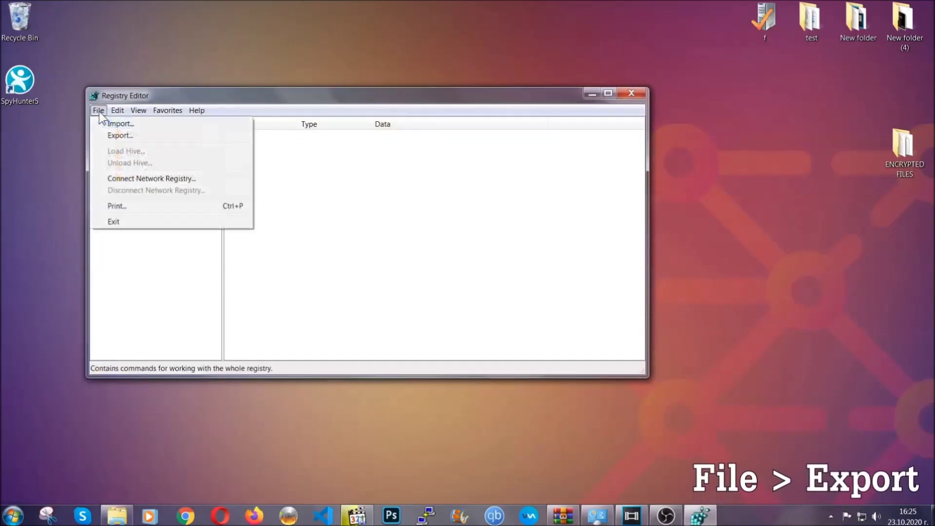
click(122, 134)
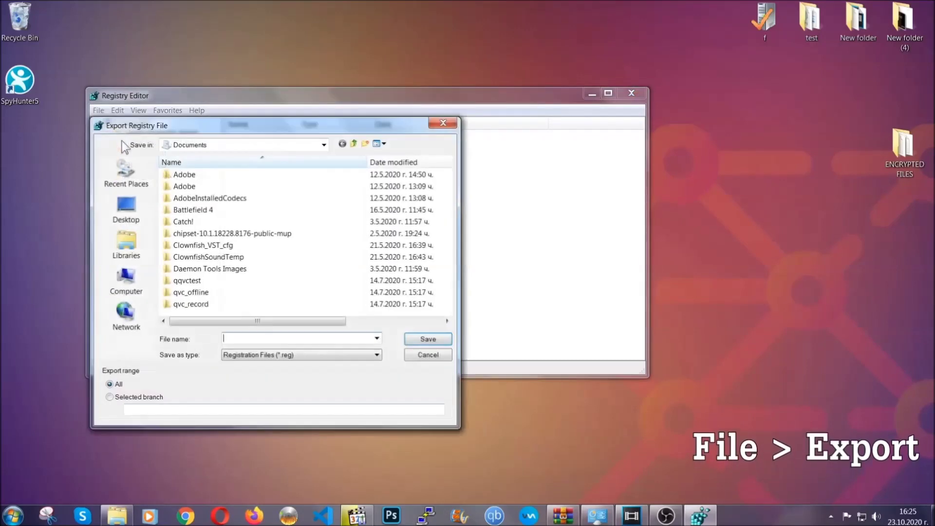
click(124, 209)
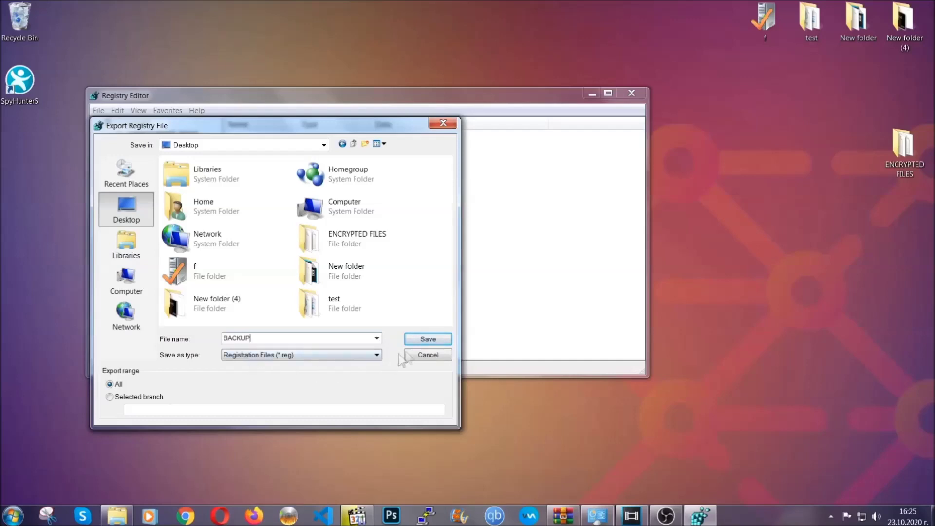
click(422, 340)
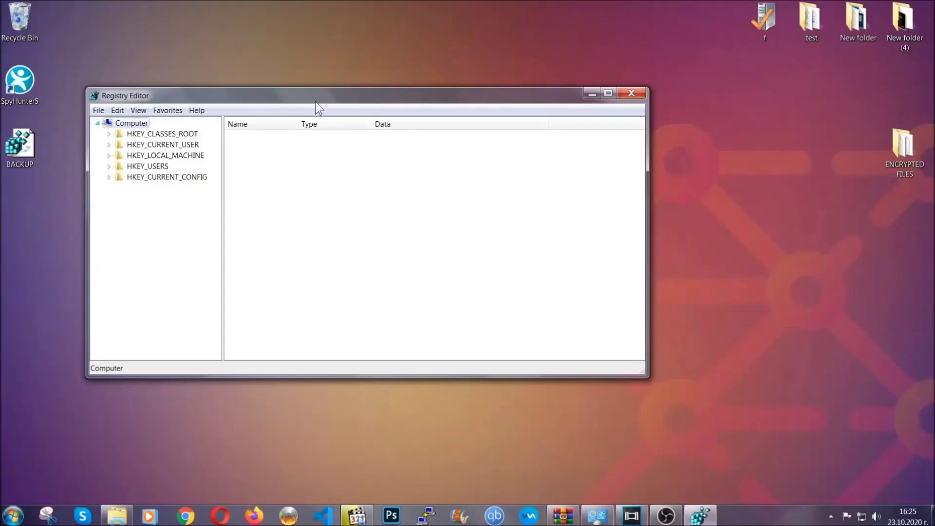
drag(315, 103, 407, 132)
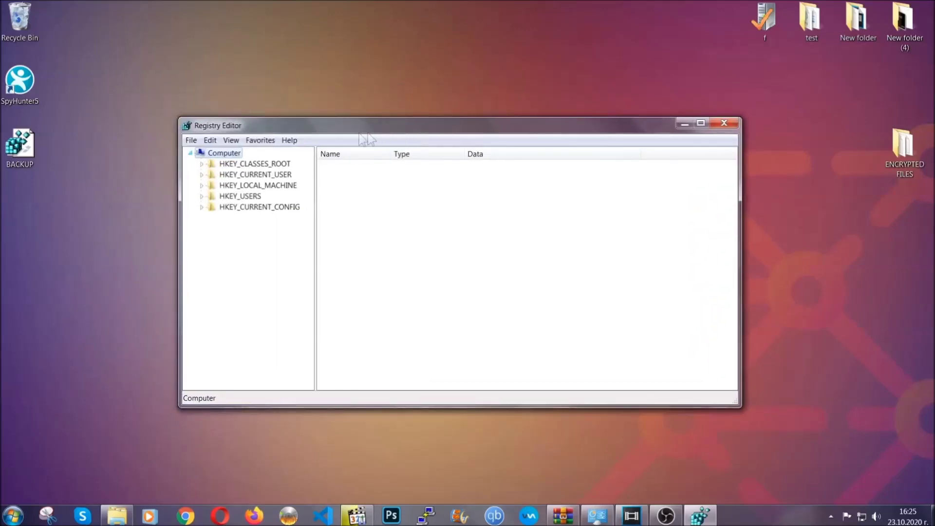
Find the RunOnce key, then select the adjacent HKCU CurrentVersion Run key listing THE VIRUS.
click(190, 141)
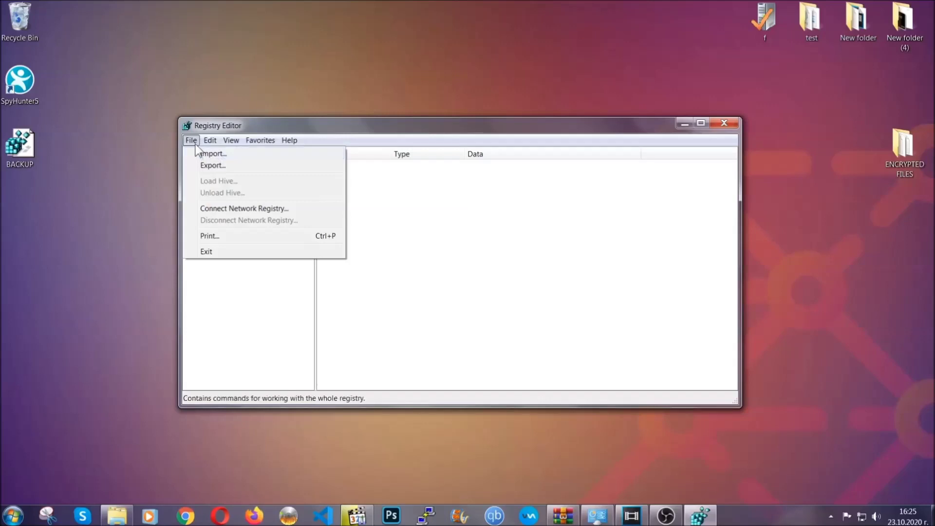
click(192, 141)
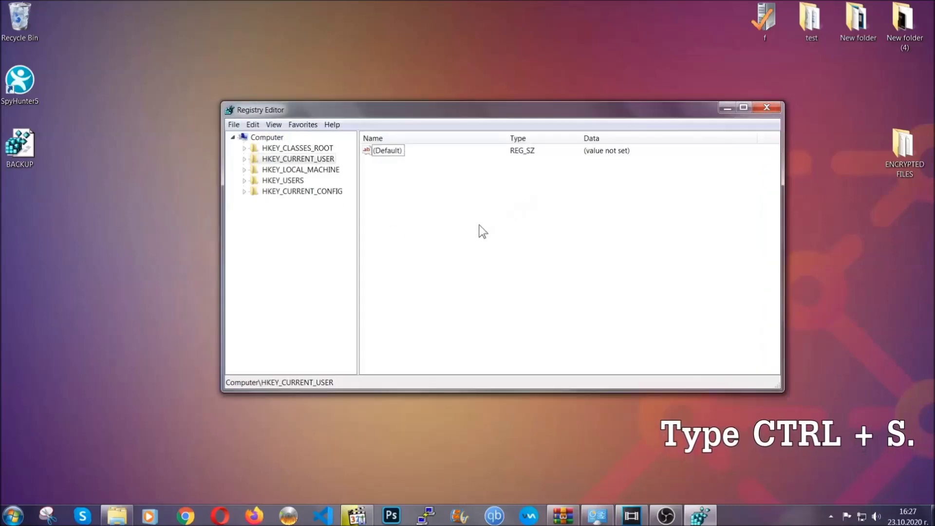
key(ctrl+f)
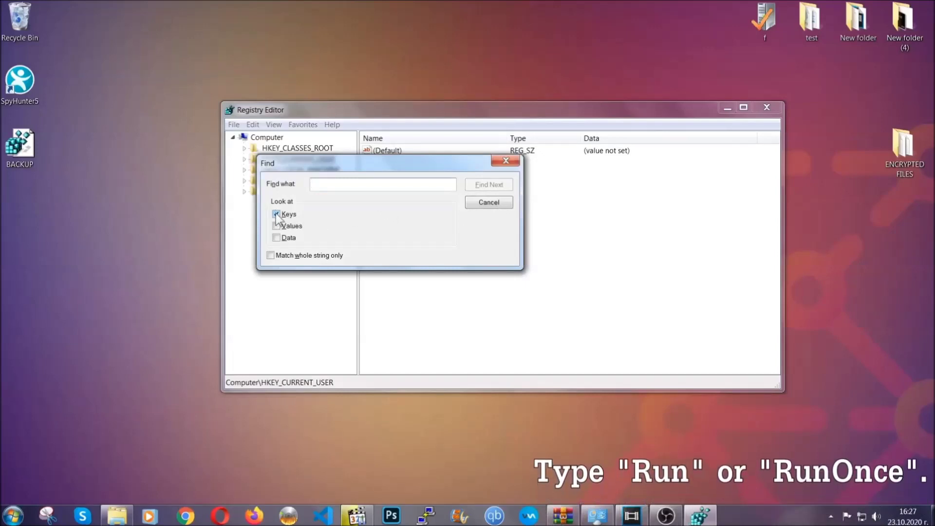
text(R)
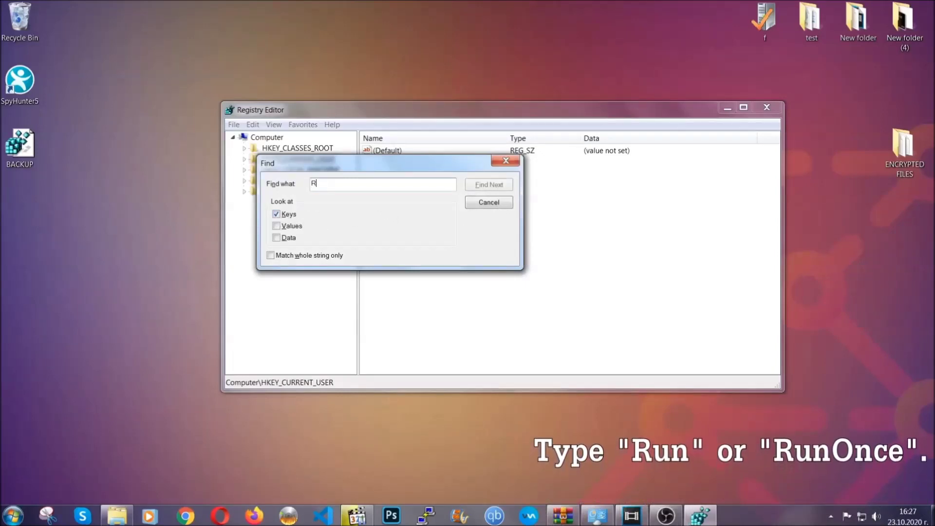
text(unOnce)
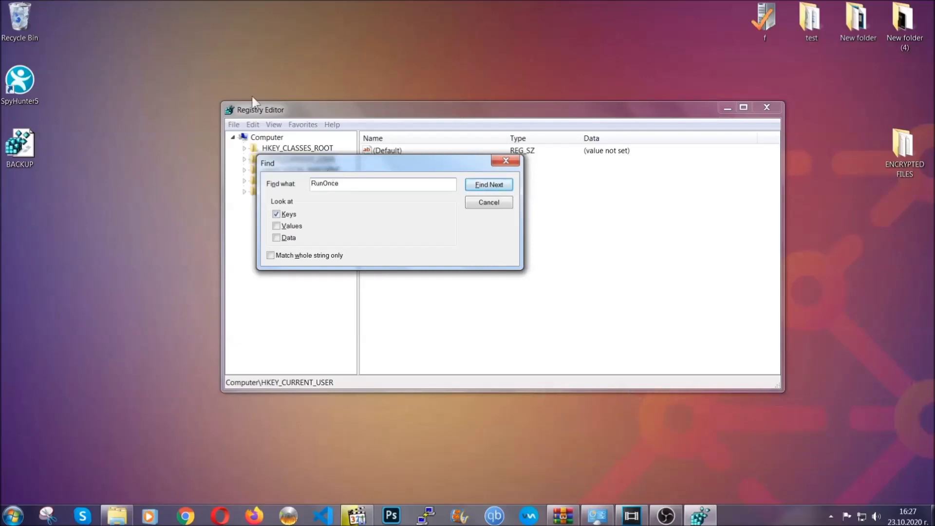
click(489, 185)
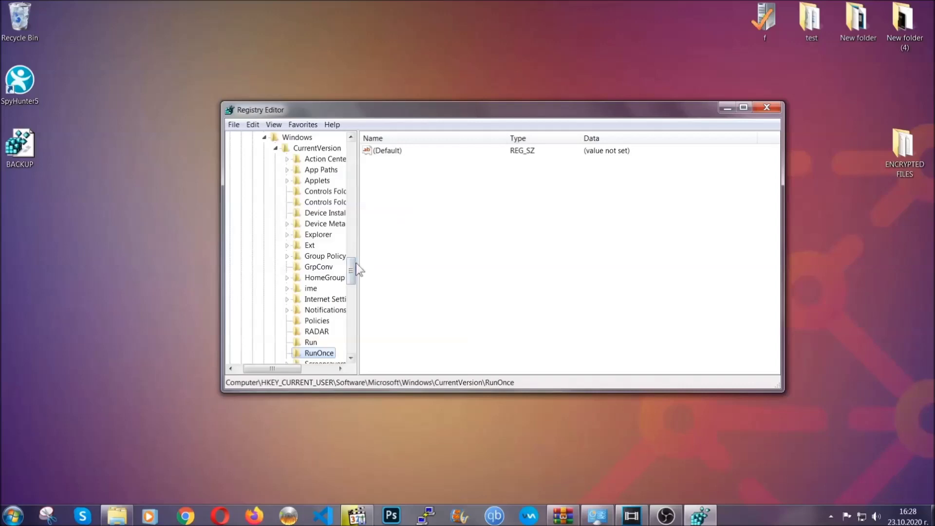
drag(353, 267, 350, 283)
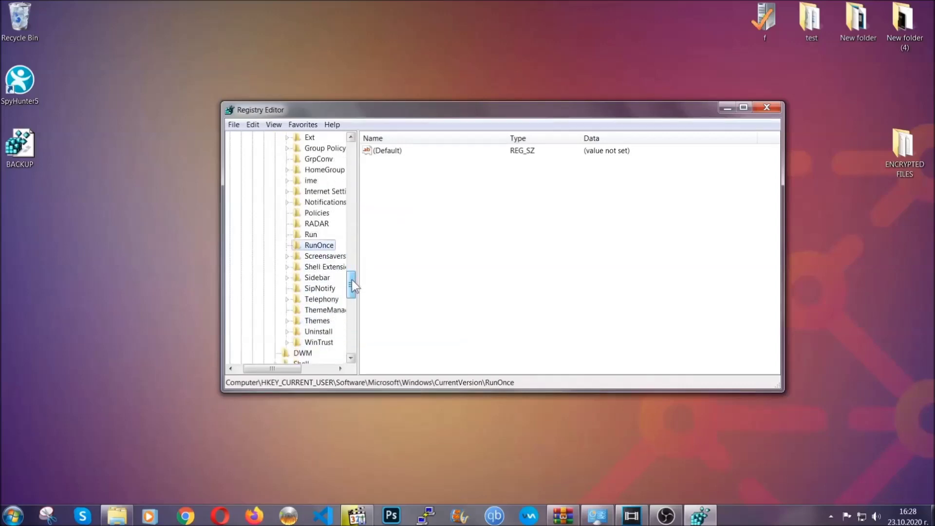
click(315, 236)
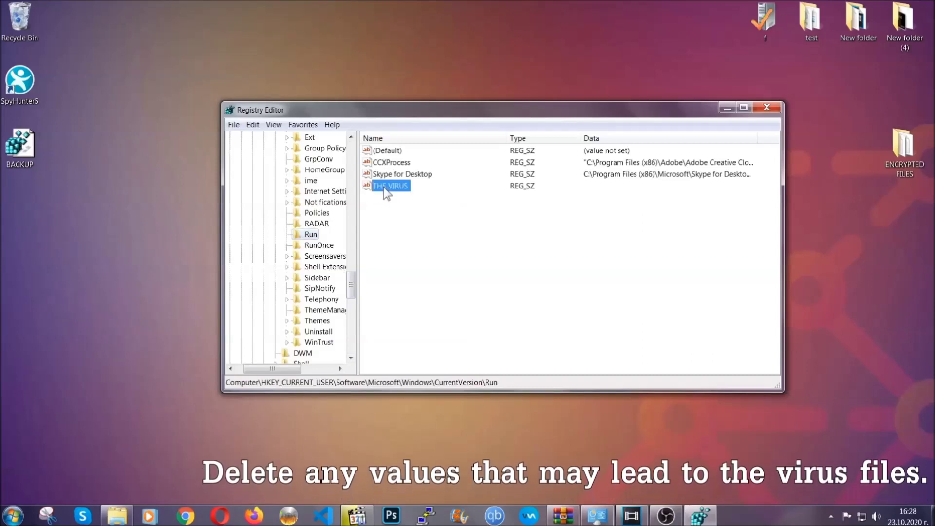
Delete and confirm removal of THE VIRUS value, then close Registry Editor.
right_click(385, 188)
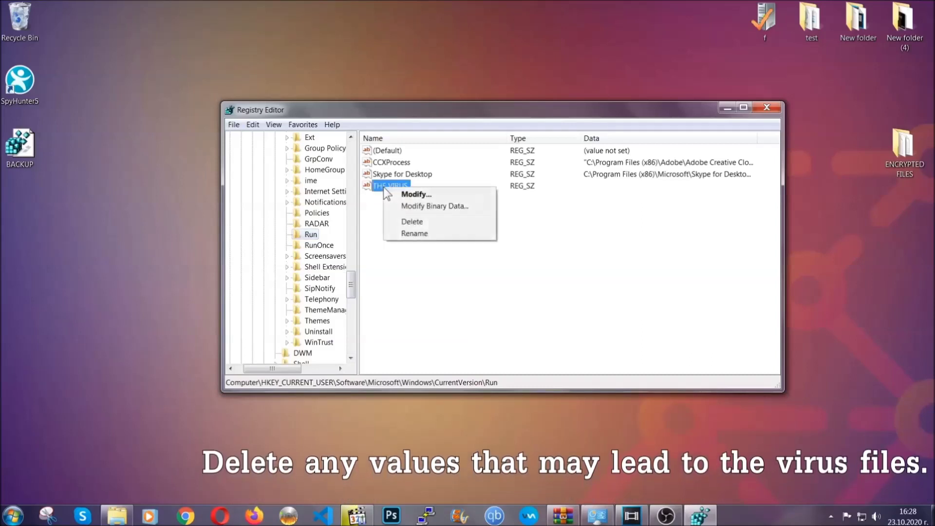
click(411, 222)
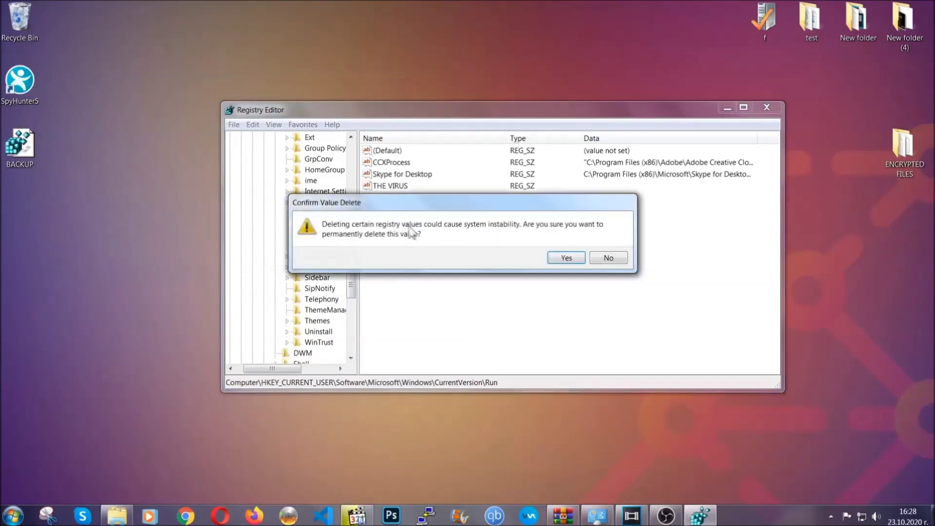
click(566, 258)
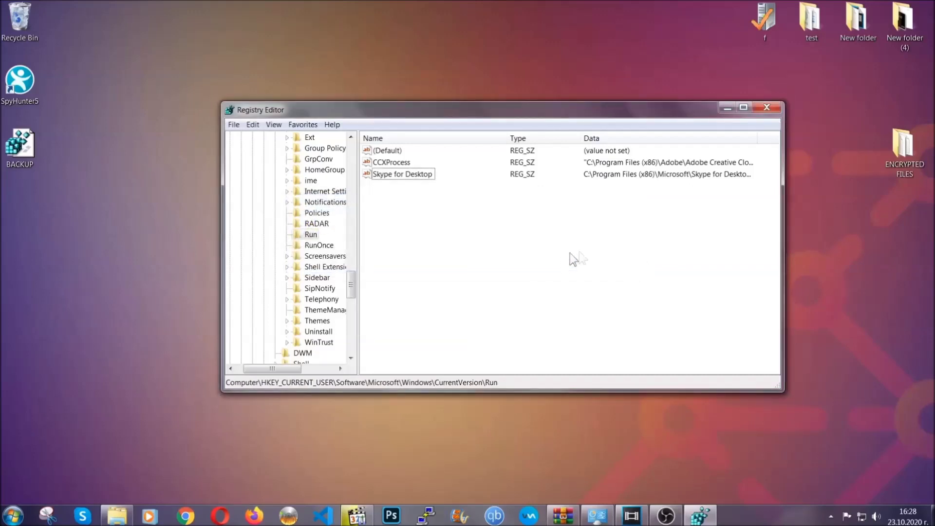
click(777, 108)
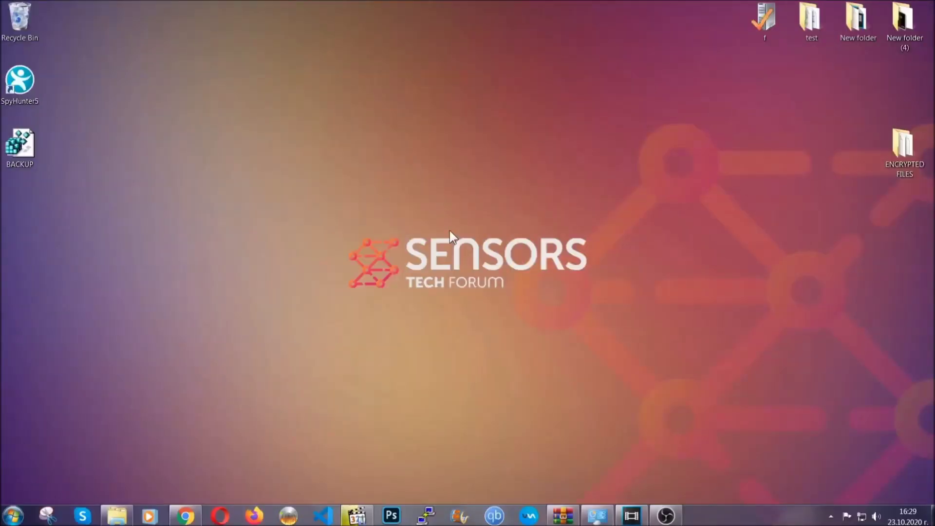
In Chrome's sensorstechforum recovery article, expand Method 2, Restore Data via Windows Backup.
click(186, 517)
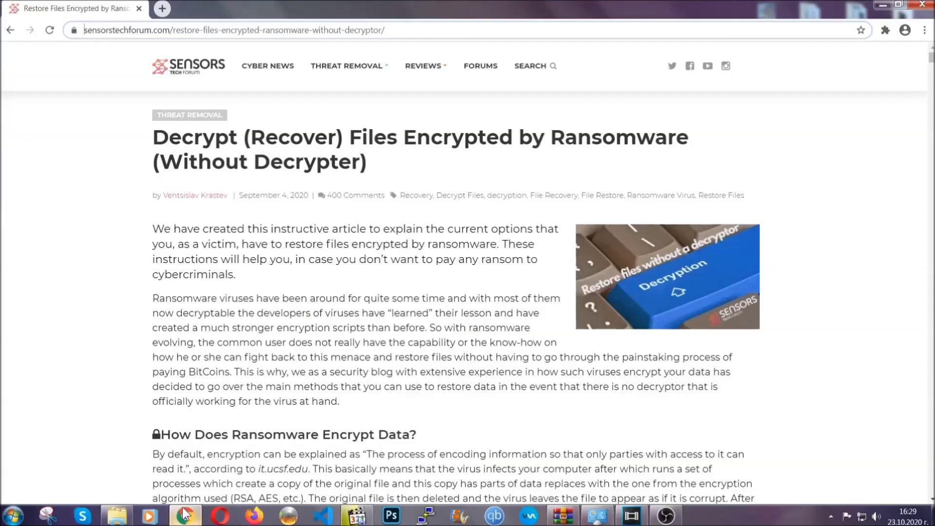
drag(85, 30, 422, 34)
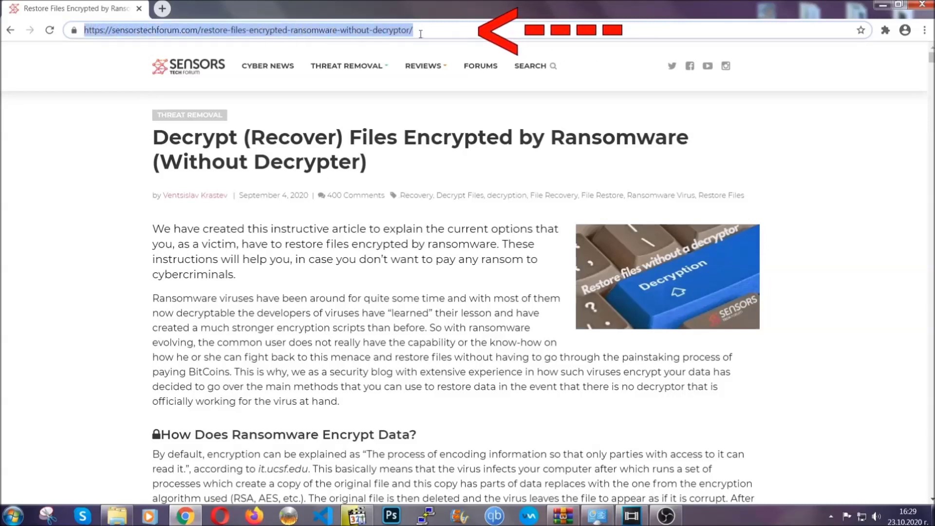
mouse_move(423, 97)
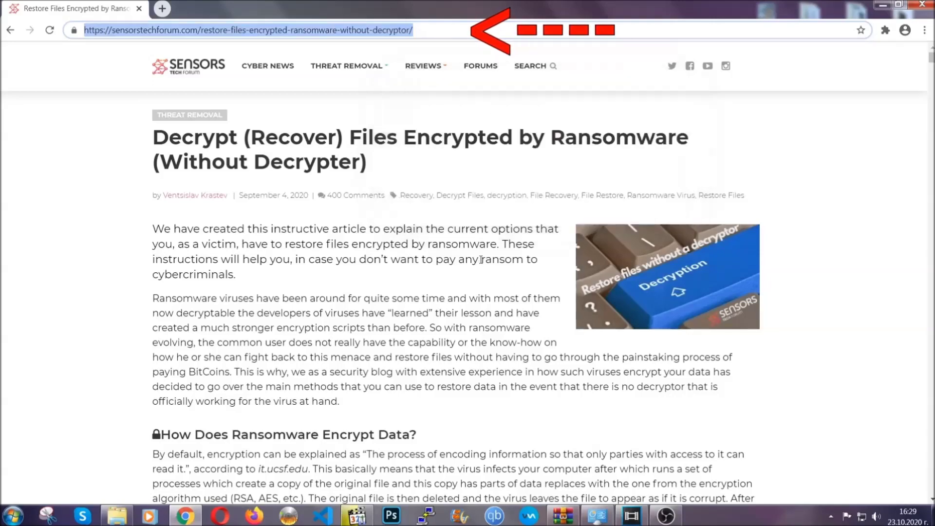
scroll(481, 265, down, 5)
scroll(481, 266, down, 6)
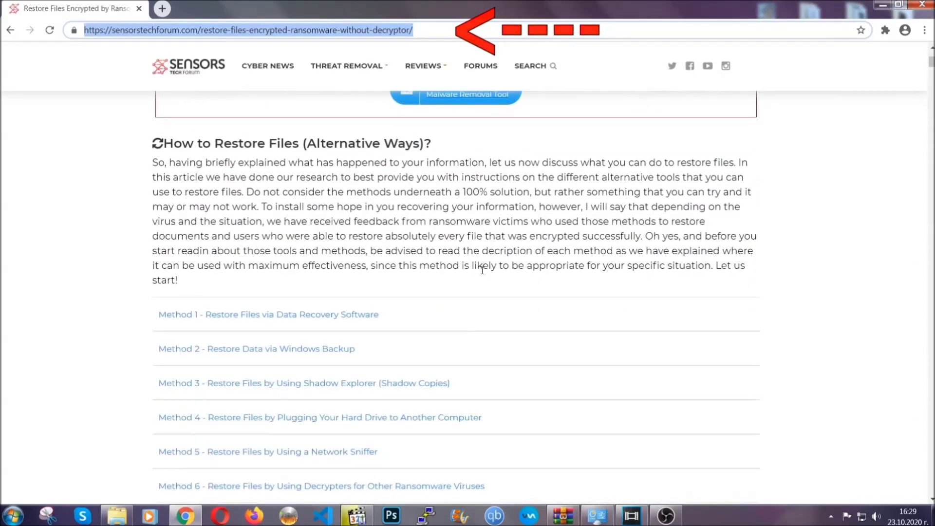
scroll(483, 268, down, 3)
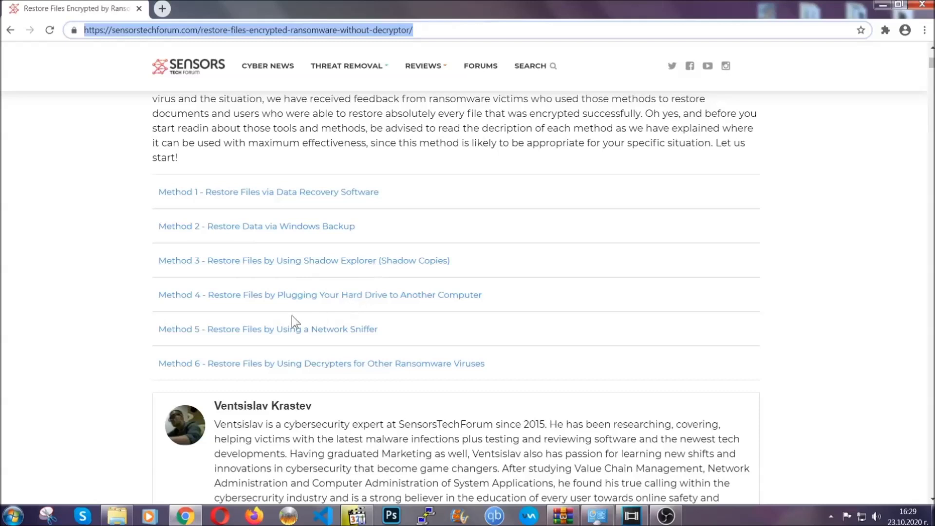
click(292, 225)
drag(270, 294, 329, 370)
Expand Step1, Step2 and Step3 of the Windows Backup method.
click(332, 366)
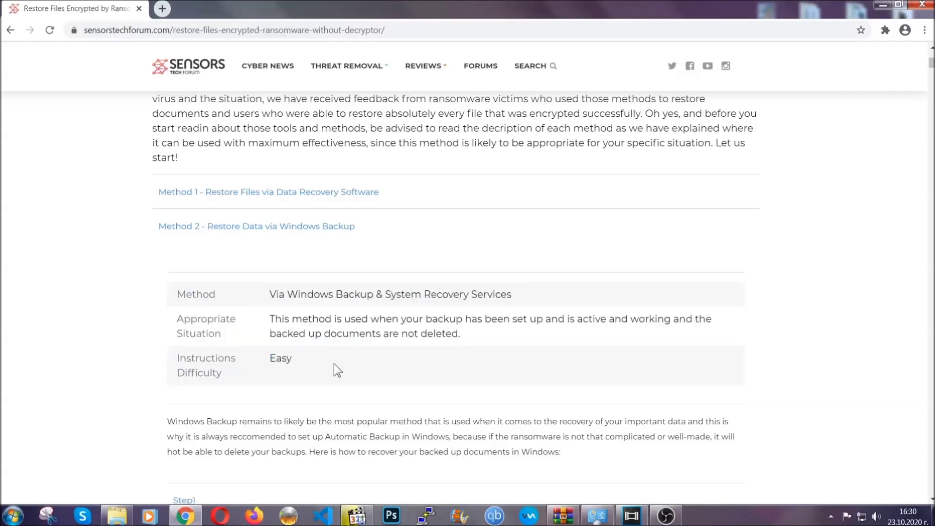
scroll(334, 363, down, 4)
scroll(334, 364, down, 1)
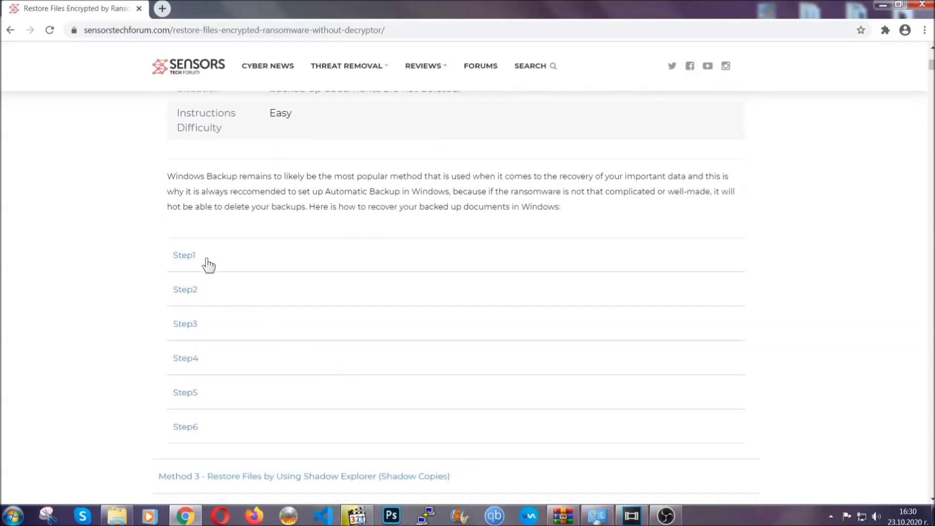
click(191, 257)
scroll(439, 304, down, 5)
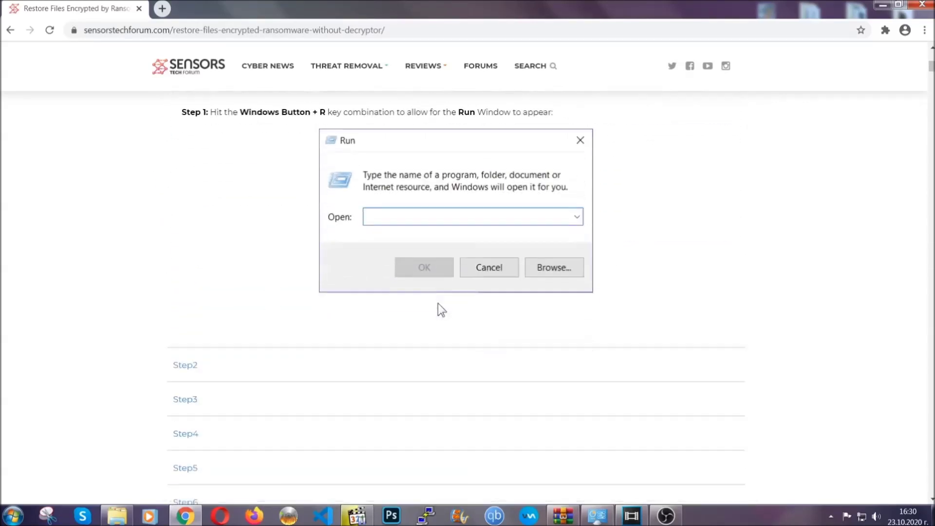
click(218, 307)
scroll(418, 311, down, 5)
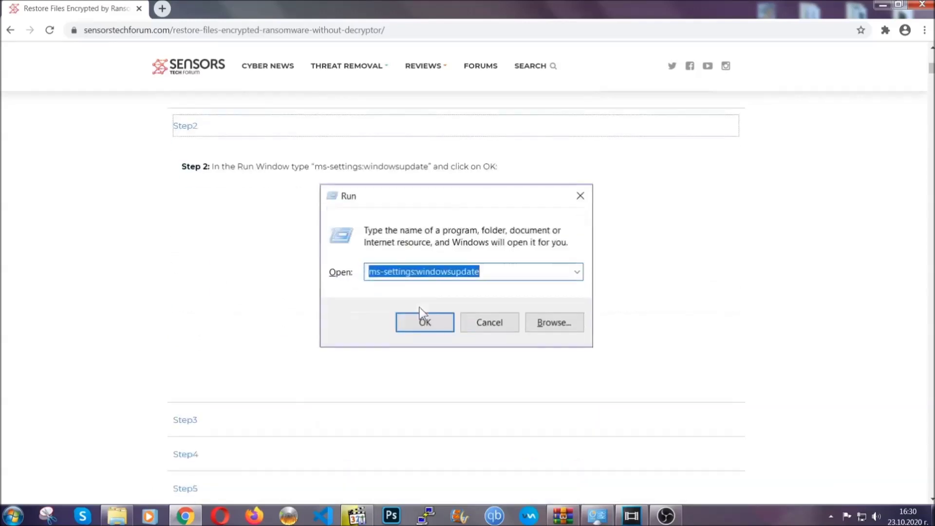
click(276, 356)
Skim the rest of the article, return toward the top, and minimize Chrome.
scroll(414, 334, down, 4)
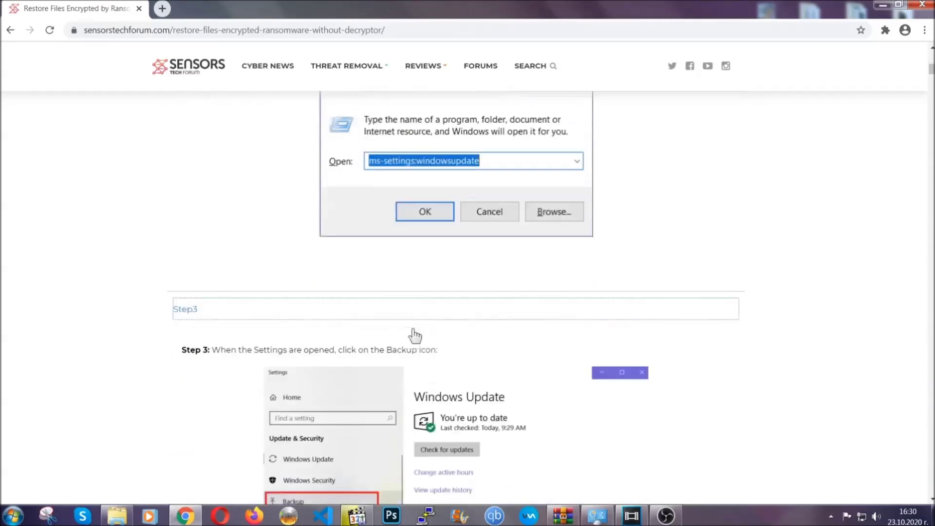
scroll(412, 333, down, 5)
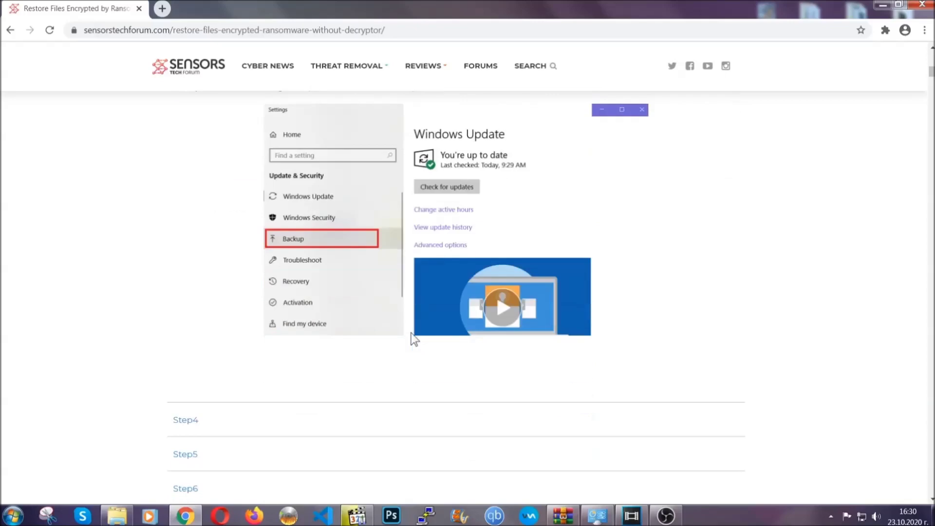
scroll(410, 335, down, 8)
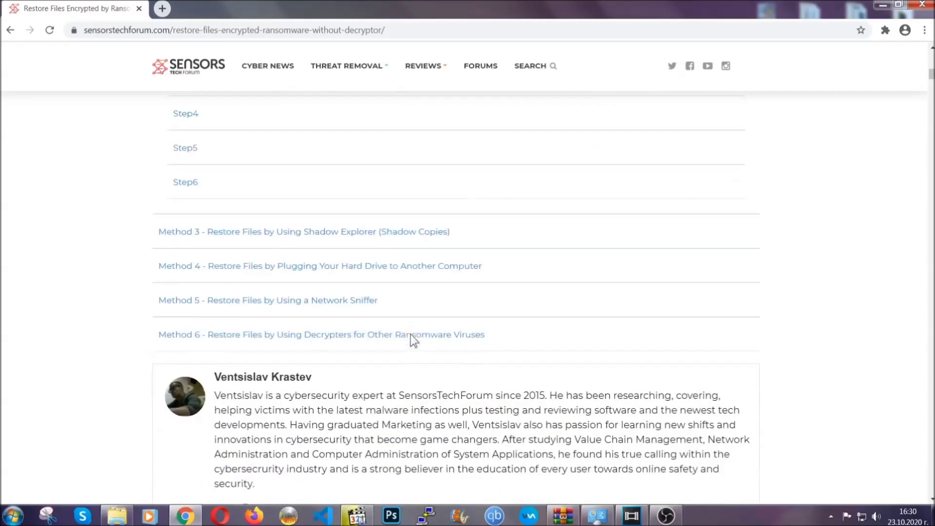
scroll(411, 334, up, 20)
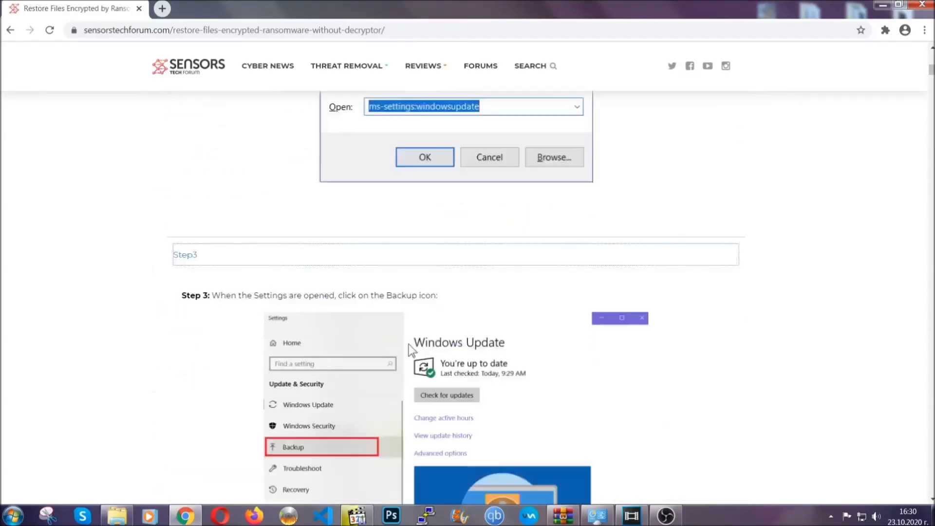
scroll(408, 349, up, 5)
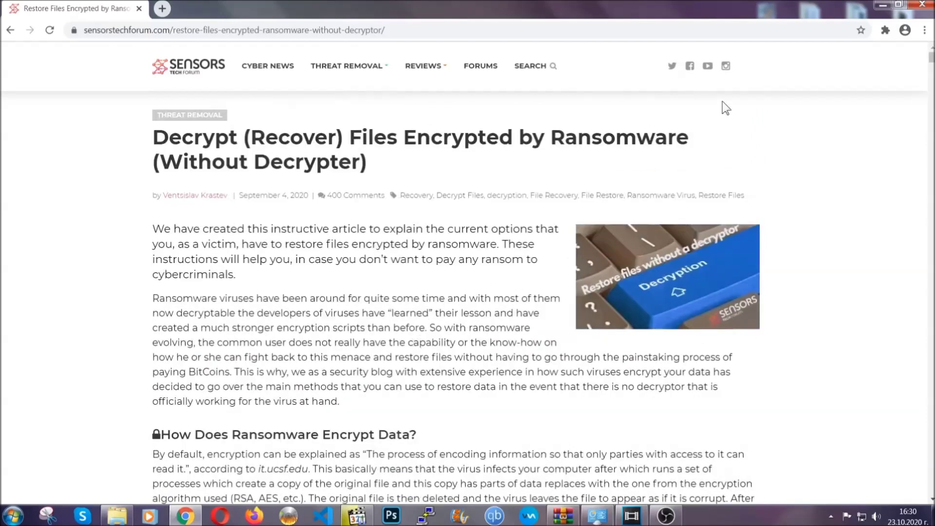
click(882, 5)
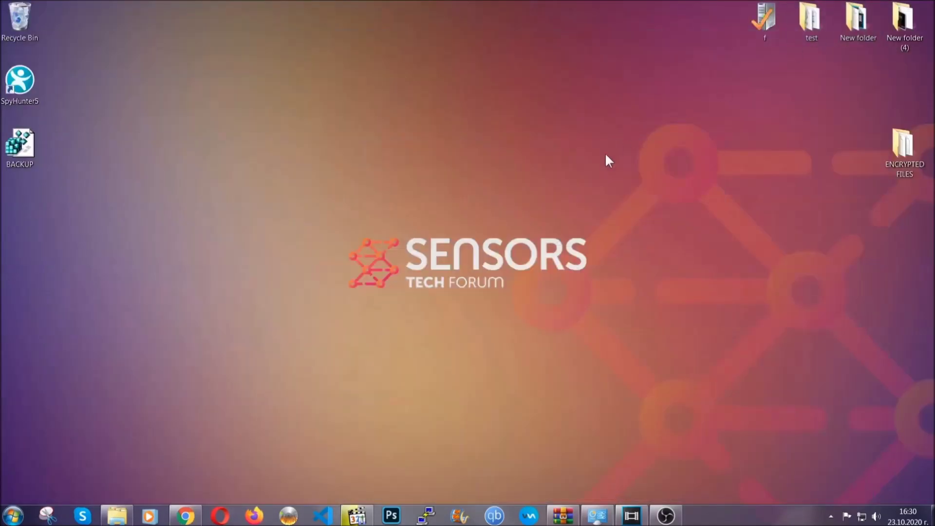